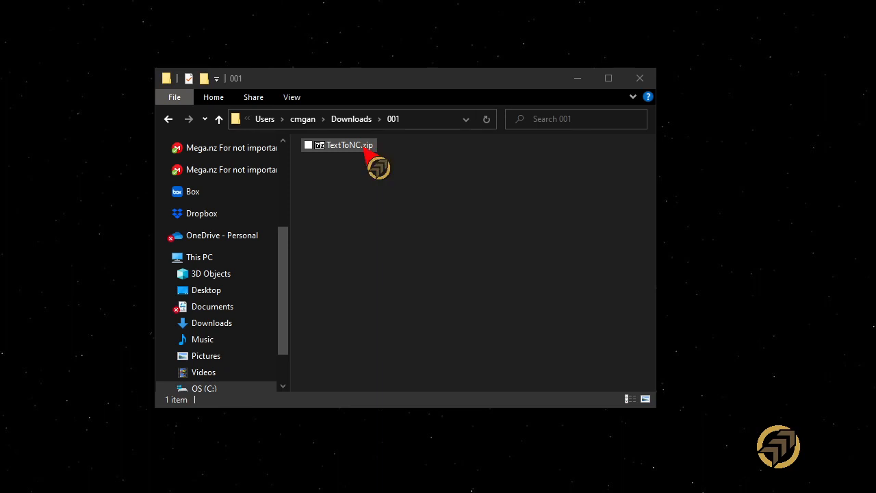
{"action": "left_click", "coordinate": [365, 148]}
{"action": "right_click", "coordinate": [365, 148]}
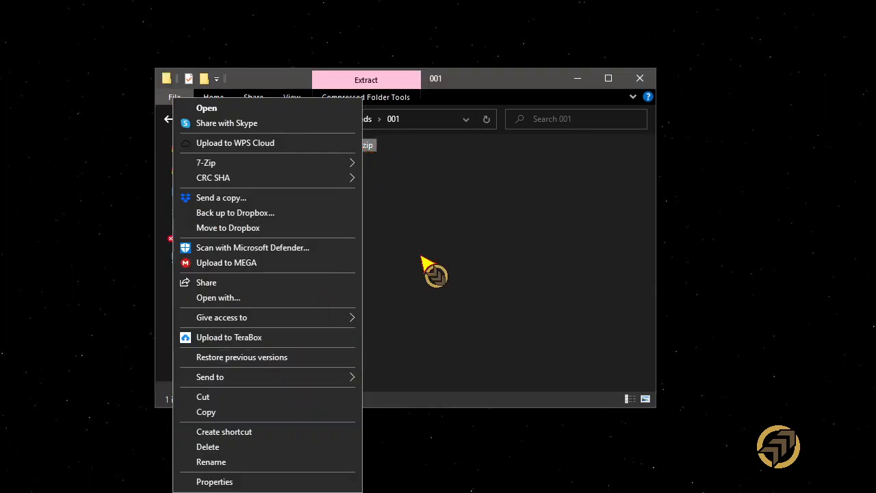
{"action": "left_click", "coordinate": [425, 267]}
{"action": "left_click", "coordinate": [342, 152]}
{"action": "right_click", "coordinate": [342, 152]}
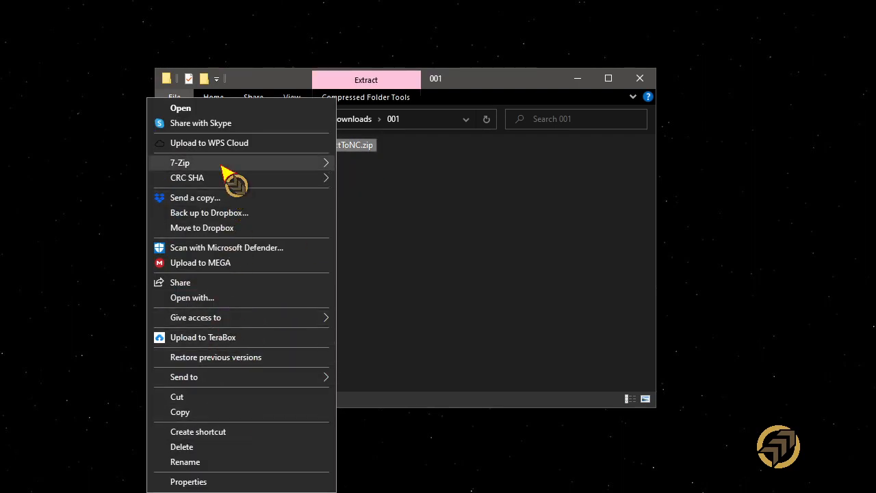
{"action": "mouse_move", "coordinate": [226, 163]}
{"action": "left_click", "coordinate": [441, 224]}
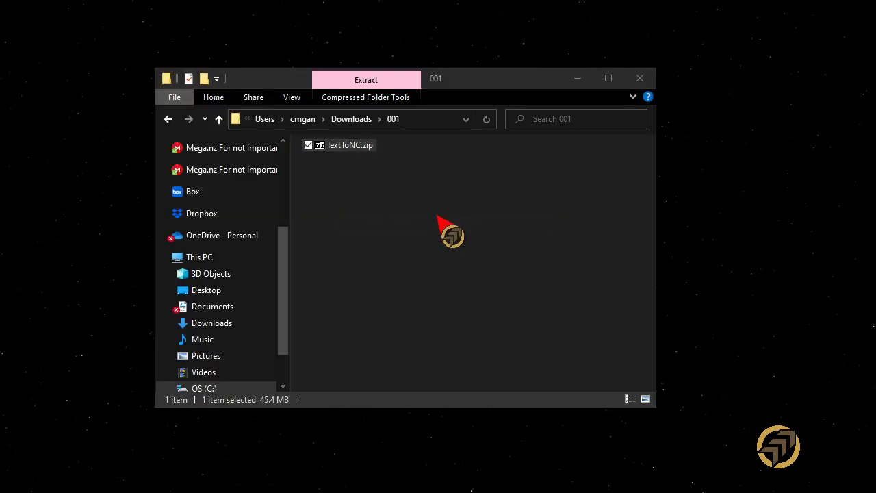
Step: Open the extracted TextToNC folder and go into its TextToNCV3.0 subfolder
{"action": "double_click", "coordinate": [346, 146]}
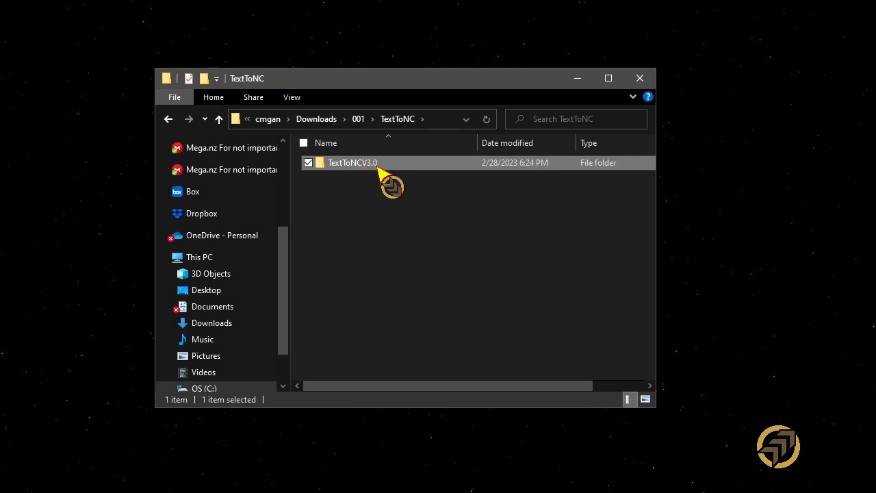
{"action": "double_click", "coordinate": [369, 164]}
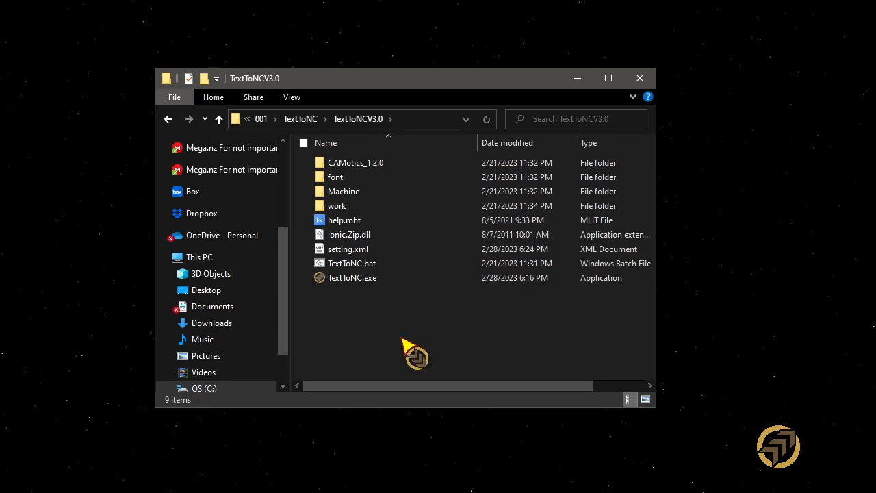
{"action": "left_click_drag", "start_coordinate": [400, 81], "coordinate": [407, 80]}
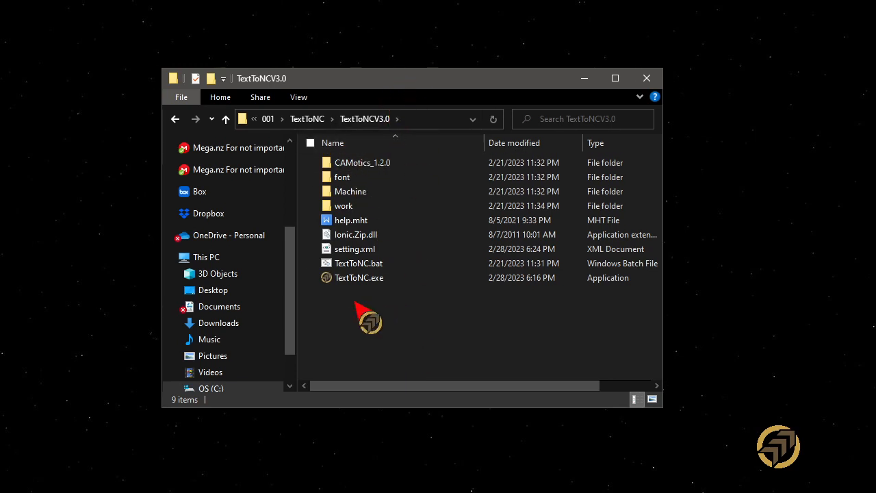
Step: Launch TextToNC.exe, acknowledge the trial license message and start the program again
{"action": "left_click", "coordinate": [351, 281]}
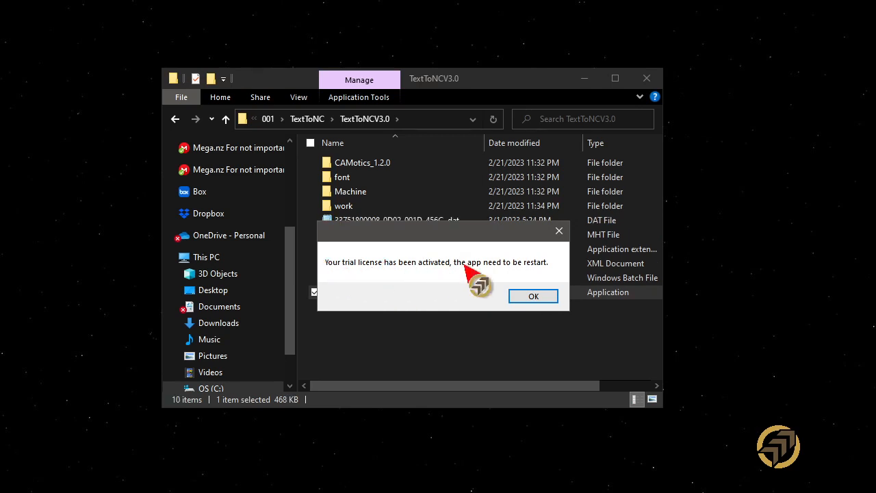
{"action": "left_click", "coordinate": [538, 297]}
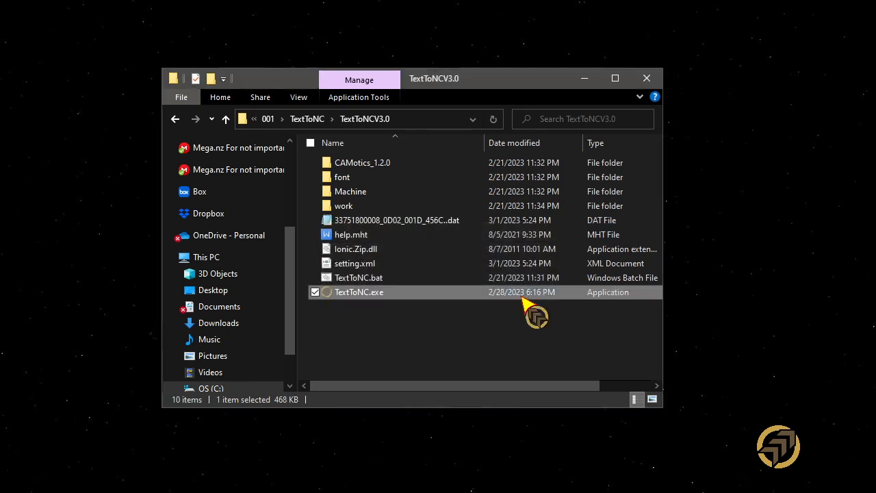
{"action": "left_click", "coordinate": [383, 336]}
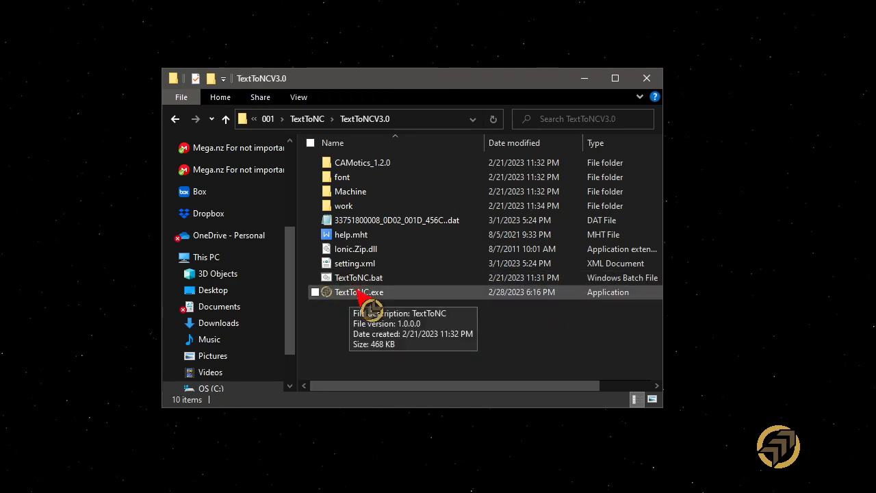
{"action": "double_click", "coordinate": [360, 294]}
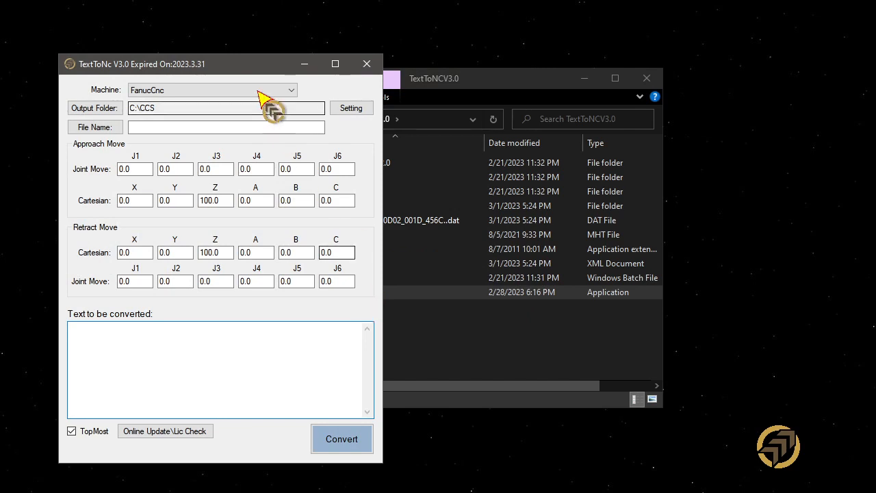
Step: Reposition the converter window and choose FanucCnc as the machine
{"action": "left_click_drag", "start_coordinate": [202, 64], "coordinate": [340, 55]}
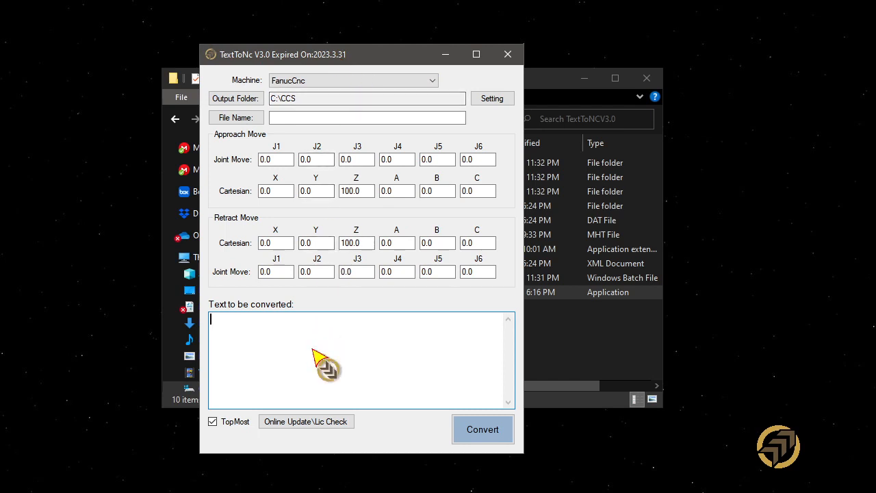
{"action": "left_click_drag", "start_coordinate": [358, 55], "coordinate": [312, 42]}
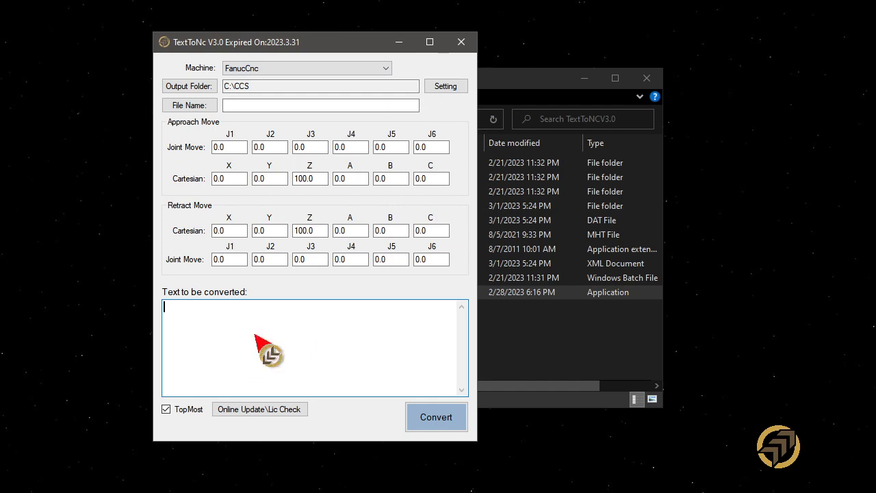
{"action": "left_click", "coordinate": [286, 67]}
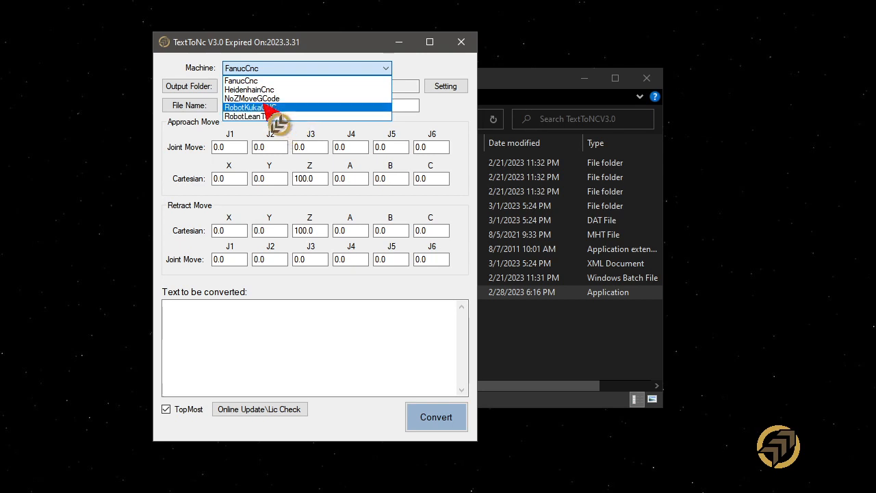
{"action": "left_click", "coordinate": [248, 81]}
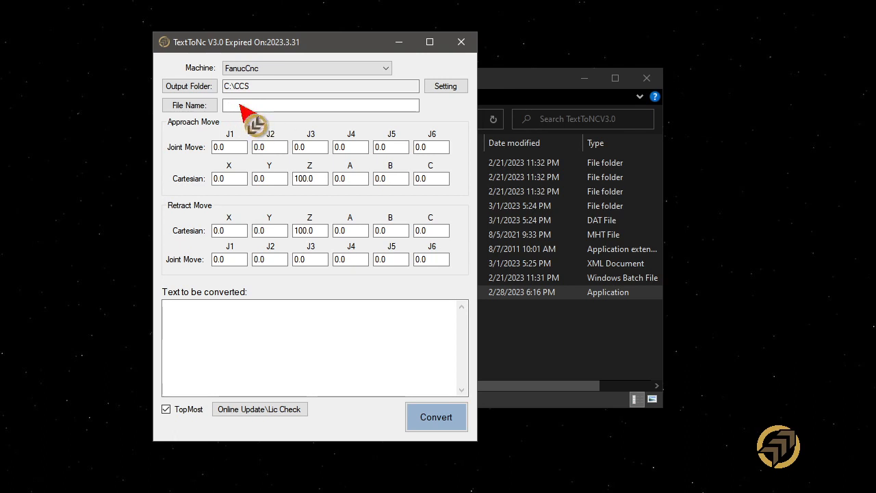
Step: Enter ABCD and EFG12345 on two lines as the text to be converted and convert it
{"action": "left_click", "coordinate": [230, 324]}
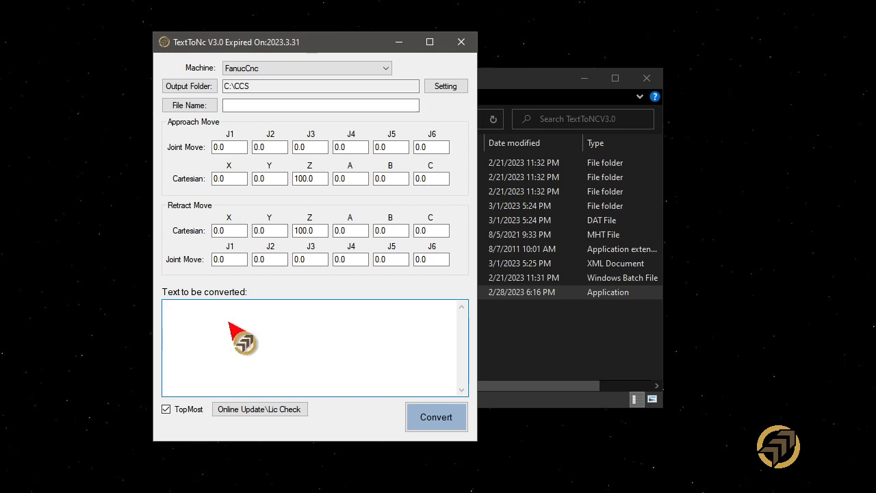
{"action": "type", "text": "ABCD"}
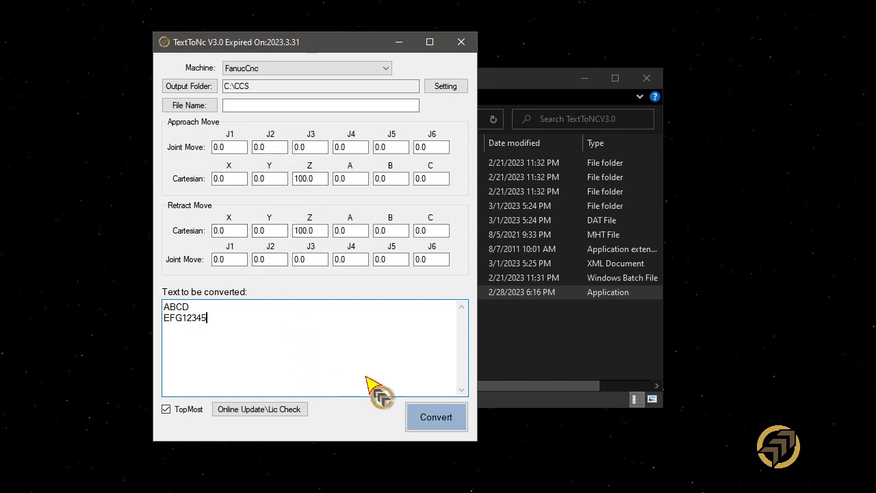
{"action": "left_click", "coordinate": [447, 416]}
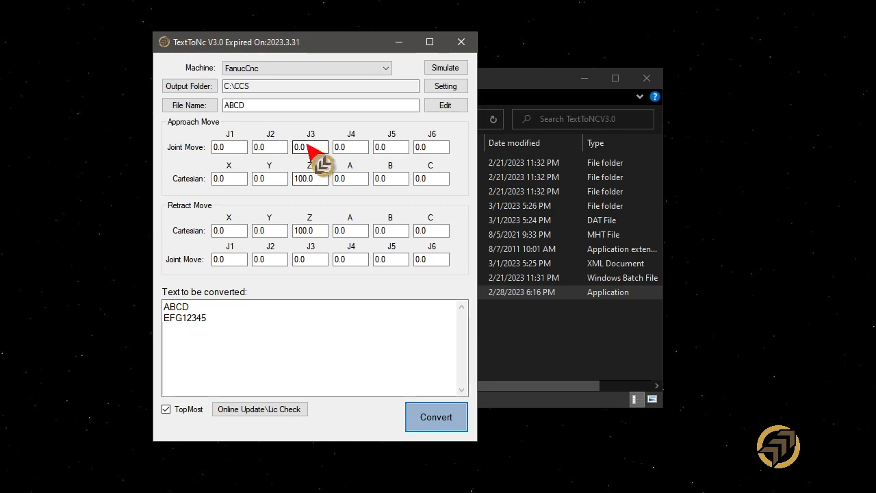
Step: Open the generated ABCD.nc file in Notepad and stop the converter window from staying on top
{"action": "left_click", "coordinate": [447, 106]}
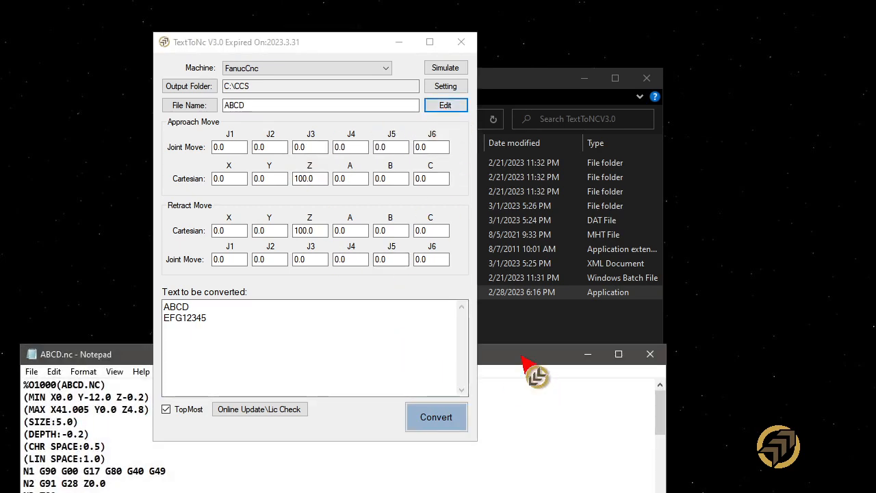
{"action": "left_click_drag", "start_coordinate": [521, 361], "coordinate": [772, 101]}
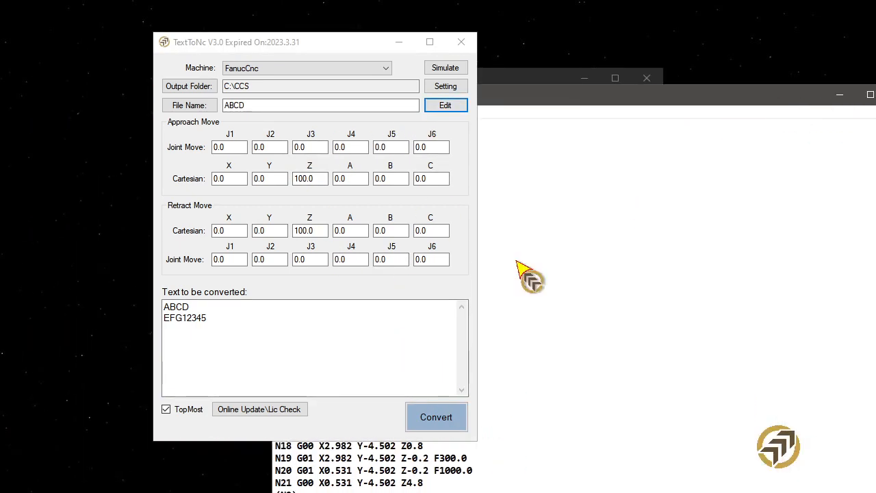
{"action": "left_click", "coordinate": [166, 409]}
{"action": "left_click_drag", "start_coordinate": [332, 42], "coordinate": [229, 43]}
Step: Resize and place the ABCD.nc window beside the converter and look through its G-code
{"action": "left_click_drag", "start_coordinate": [480, 94], "coordinate": [389, 72]}
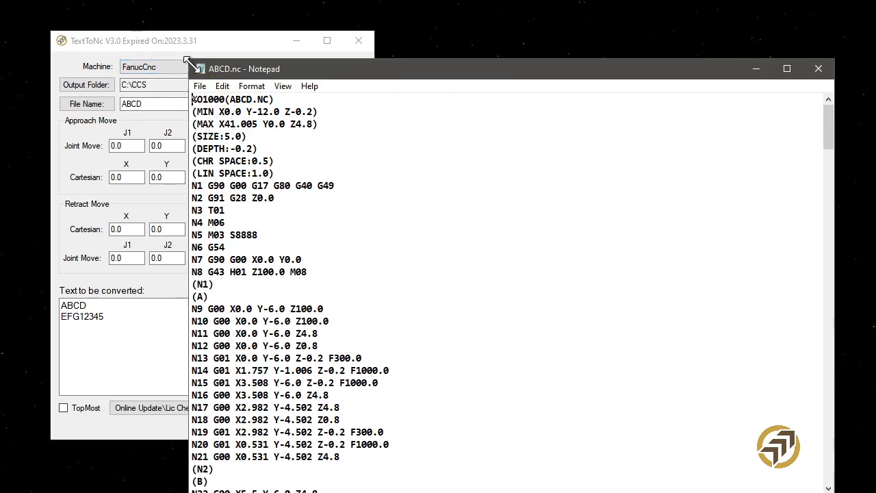
{"action": "left_click_drag", "start_coordinate": [190, 63], "coordinate": [489, 76]}
{"action": "left_click_drag", "start_coordinate": [641, 81], "coordinate": [637, 54]}
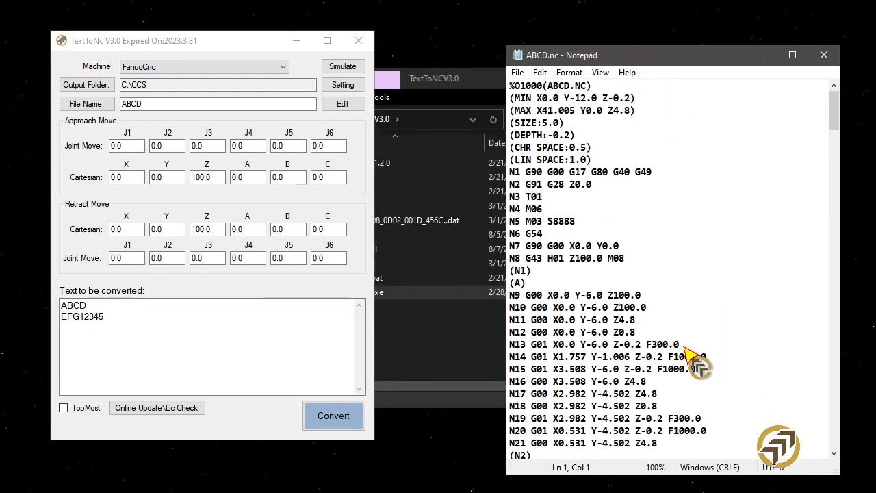
{"action": "scroll", "coordinate": [695, 351], "scroll_direction": "down", "scroll_amount": 13}
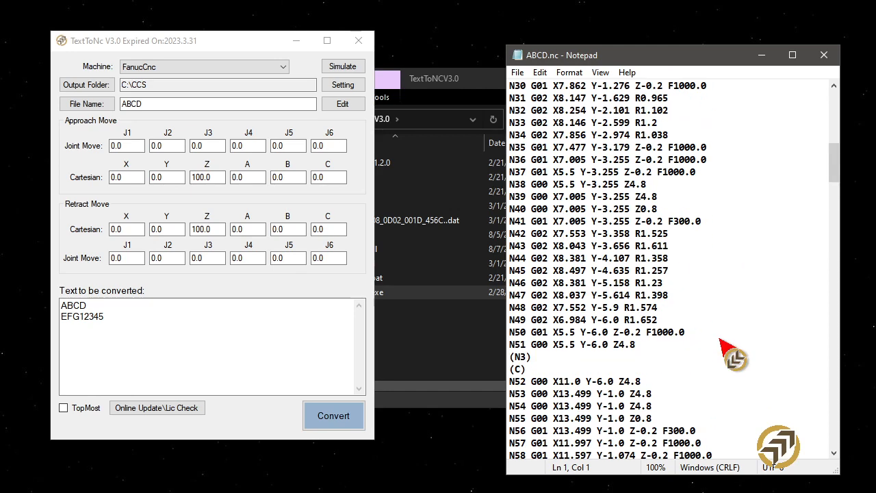
{"action": "scroll", "coordinate": [699, 329], "scroll_direction": "up", "scroll_amount": 13}
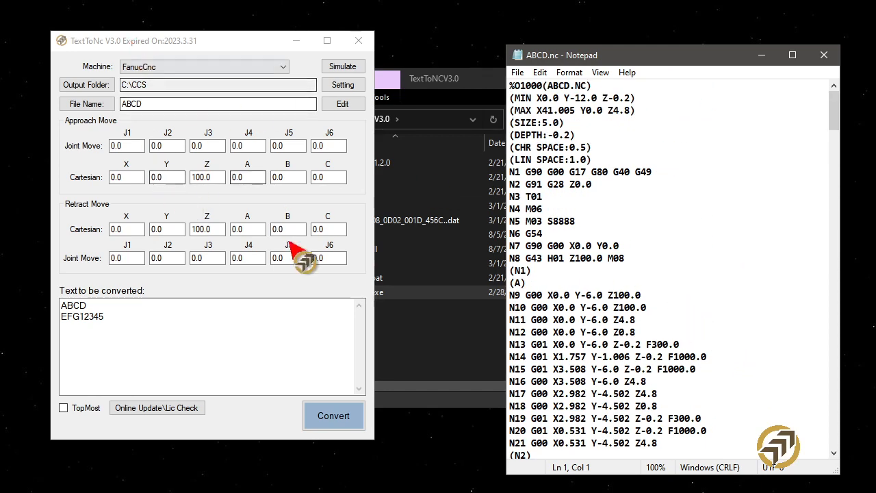
Step: Simulate ABCD.nc in CAMotics with Metric (mm) units and the Default tool table, hiding the workpiece surface to examine the toolpath
{"action": "left_click", "coordinate": [327, 67]}
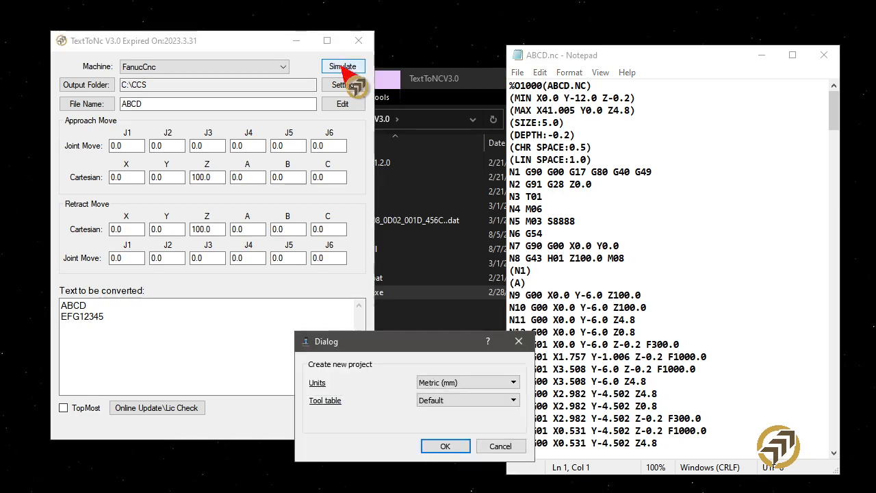
{"action": "left_click", "coordinate": [444, 449]}
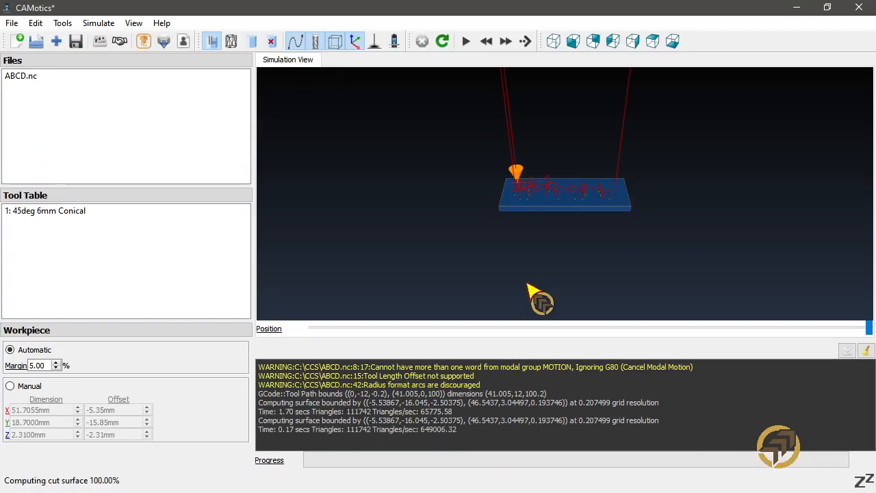
{"action": "left_click", "coordinate": [271, 41]}
{"action": "scroll", "coordinate": [599, 199], "scroll_direction": "up", "scroll_amount": 6}
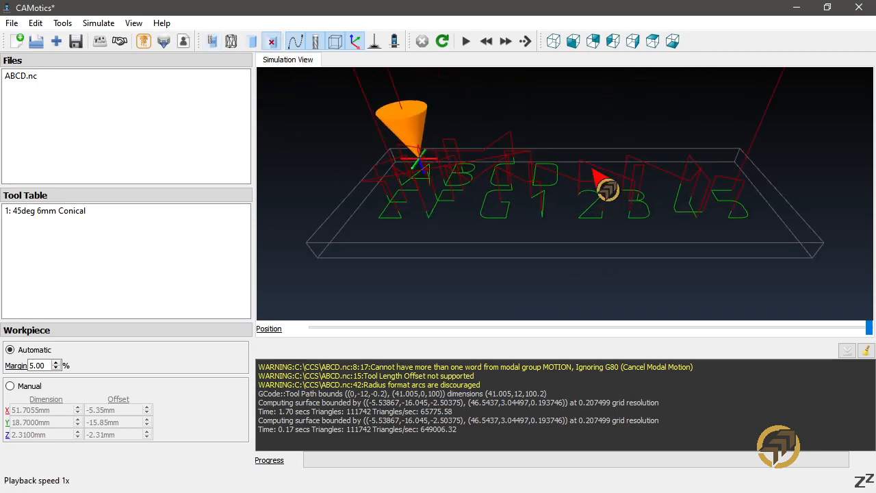
{"action": "left_click_drag", "start_coordinate": [473, 211], "coordinate": [507, 221]}
Step: Close CAMotics without saving the project and close the ABCD.nc file
{"action": "left_click", "coordinate": [859, 8]}
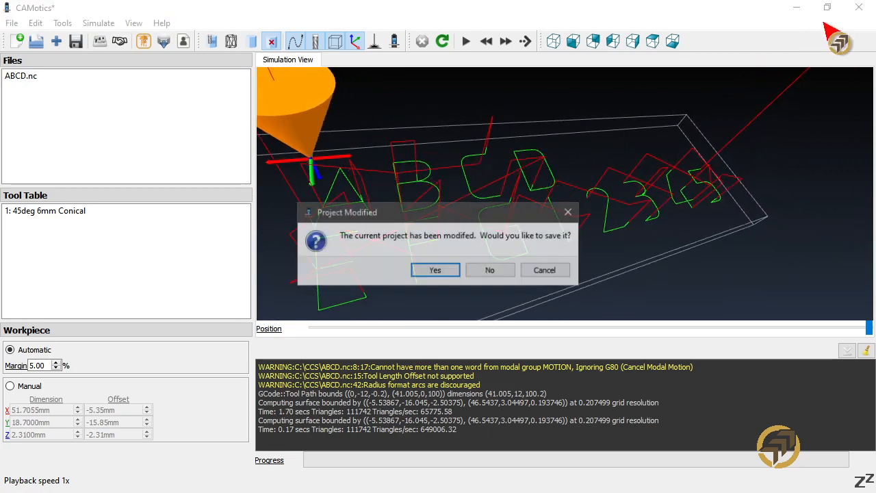
{"action": "left_click", "coordinate": [492, 271]}
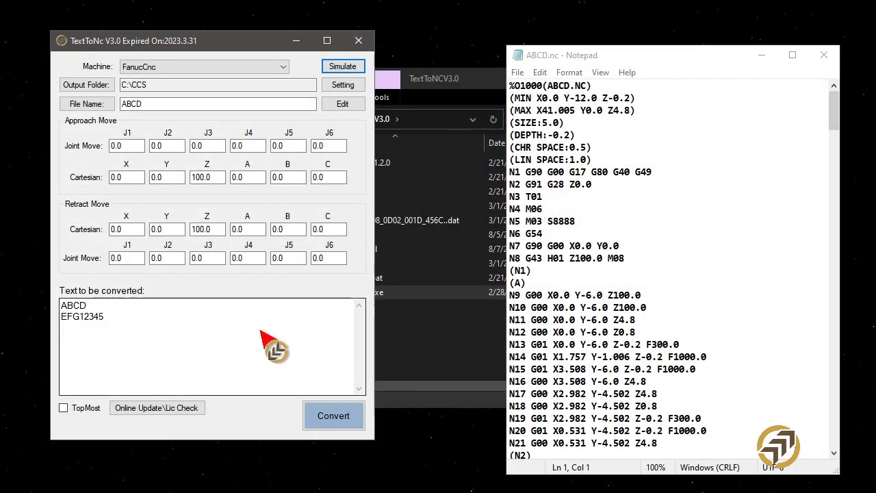
{"action": "left_click", "coordinate": [823, 54]}
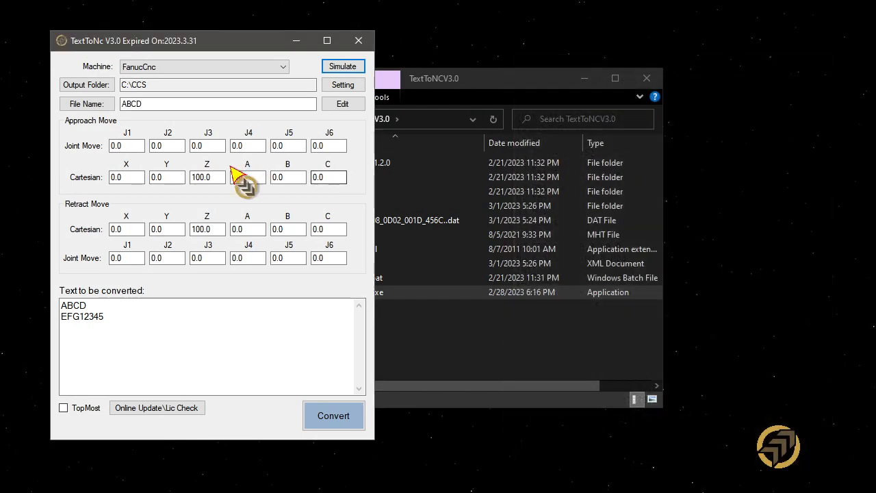
Step: Open the converter's settings through the password prompt and move the settings window clear of the main form
{"action": "left_click", "coordinate": [345, 87]}
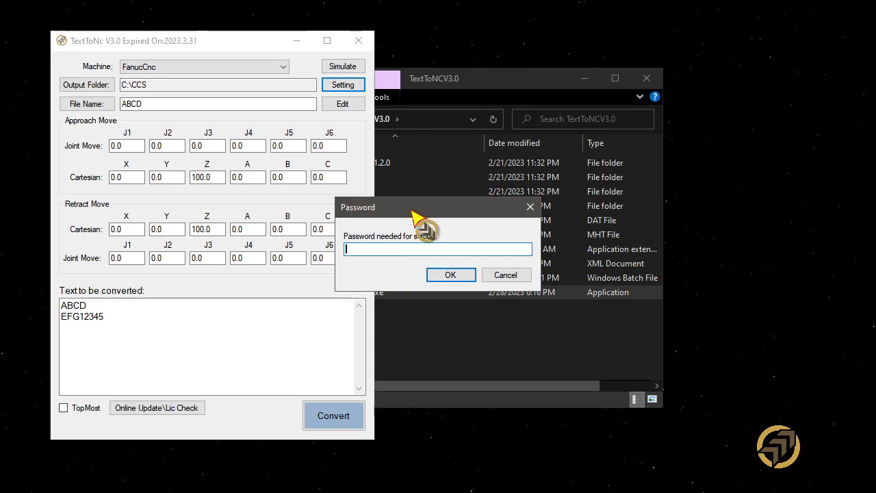
{"action": "left_click_drag", "start_coordinate": [414, 207], "coordinate": [402, 127]}
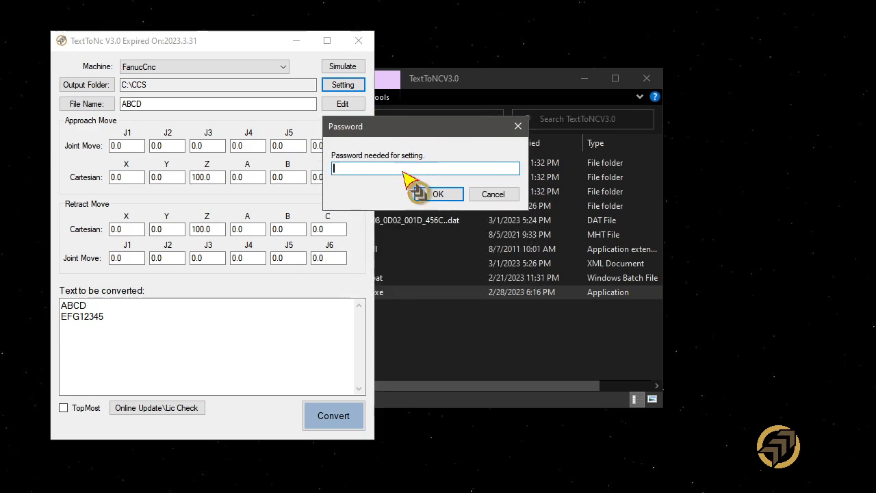
{"action": "left_click", "coordinate": [442, 194]}
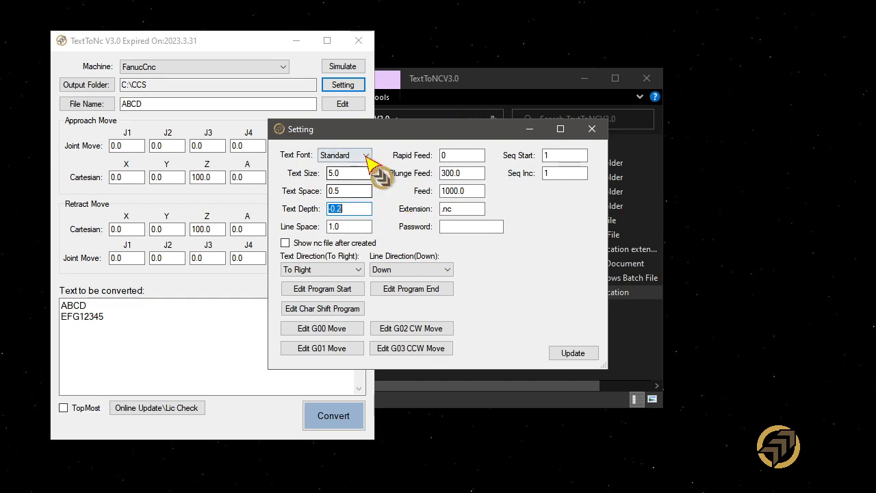
{"action": "left_click_drag", "start_coordinate": [444, 134], "coordinate": [518, 97]}
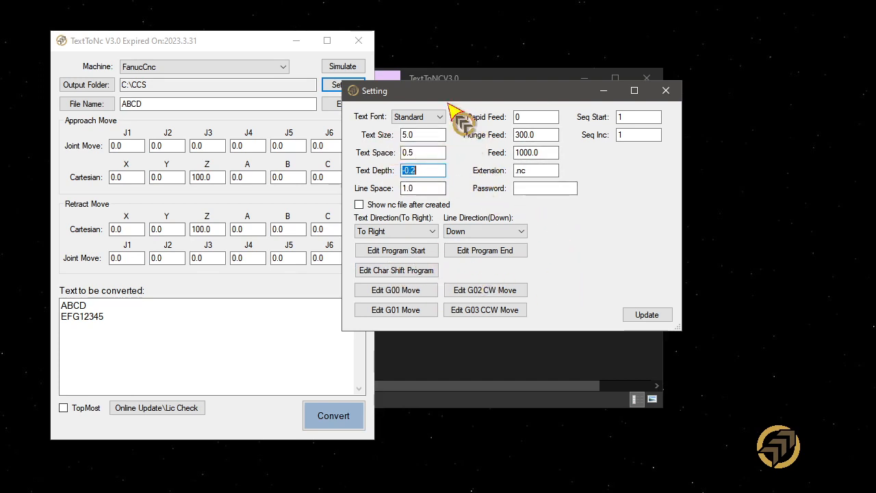
{"action": "left_click_drag", "start_coordinate": [451, 95], "coordinate": [465, 98]}
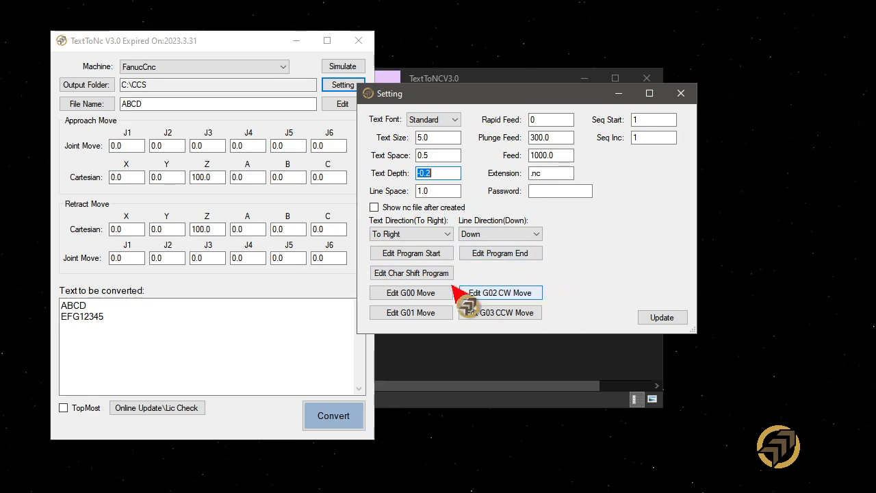
Step: Open the program start template for editing, place it clear of the settings window and widen it so its lines fit
{"action": "left_click", "coordinate": [410, 253]}
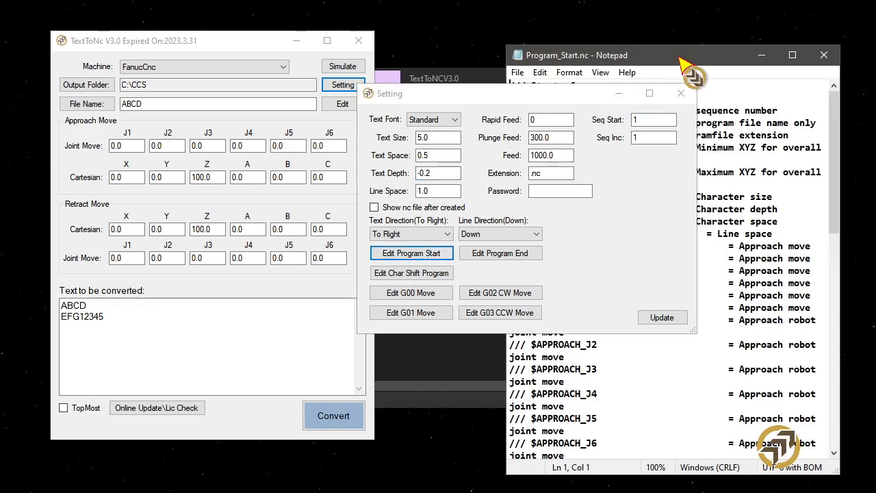
{"action": "left_click_drag", "start_coordinate": [689, 62], "coordinate": [233, 61]}
{"action": "left_click_drag", "start_coordinate": [499, 98], "coordinate": [630, 61]}
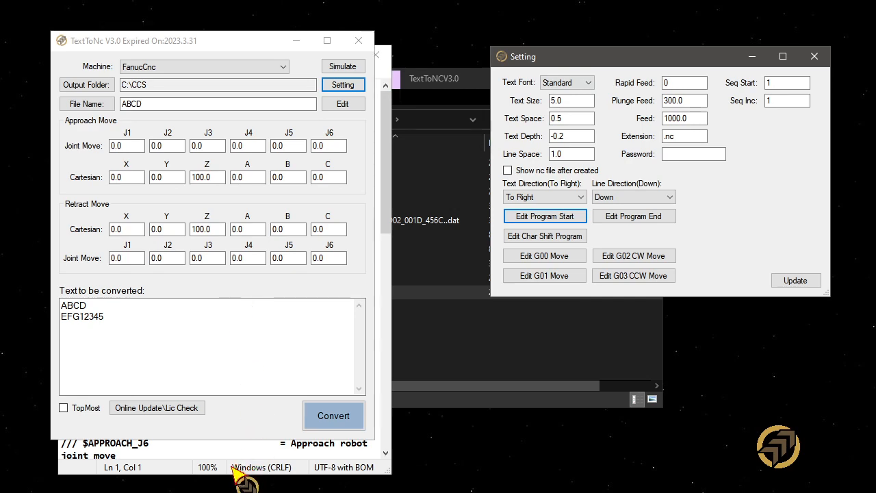
{"action": "left_click", "coordinate": [206, 450]}
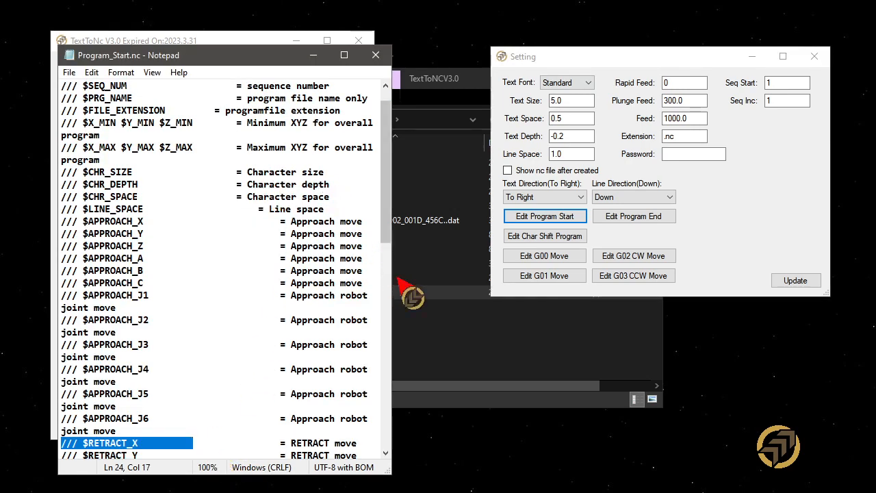
{"action": "left_click_drag", "start_coordinate": [395, 279], "coordinate": [670, 268]}
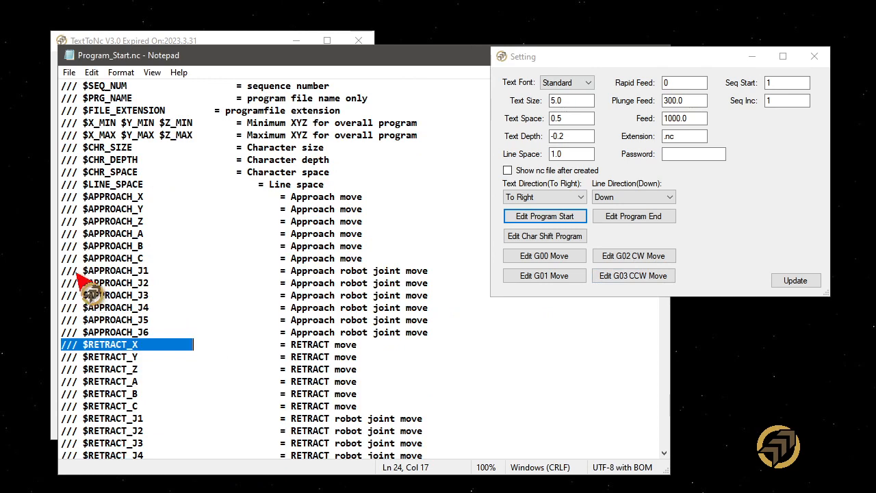
Step: Examine the commented variable definitions and the program header lines in Program_Start.nc, including the $APPROACH_J1 entry
{"action": "left_click_drag", "start_coordinate": [77, 274], "coordinate": [47, 273]}
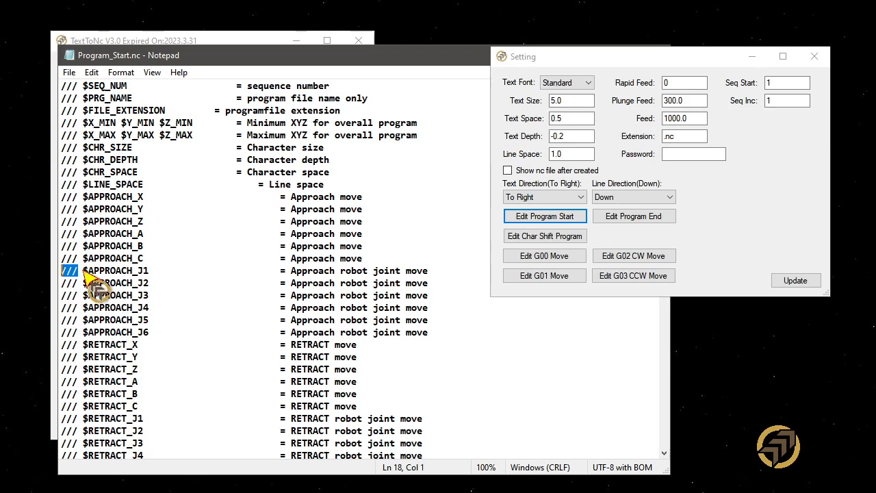
{"action": "left_click_drag", "start_coordinate": [84, 271], "coordinate": [169, 287]}
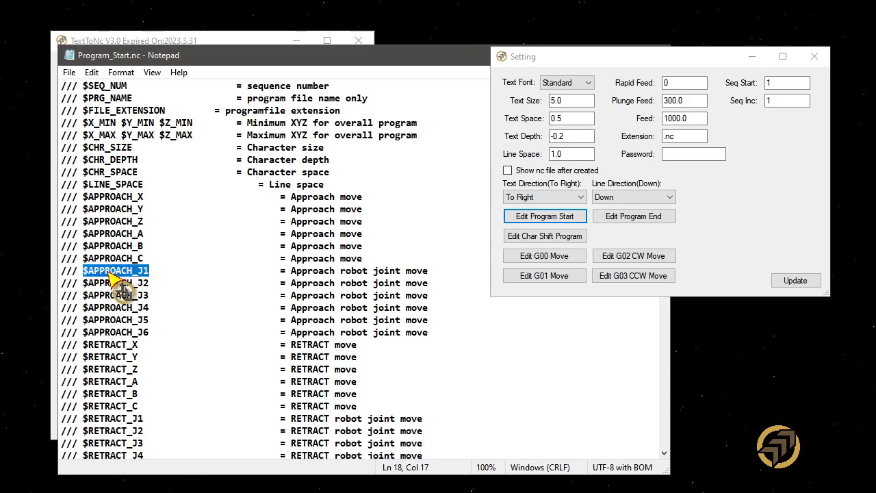
{"action": "scroll", "coordinate": [175, 359], "scroll_direction": "down", "scroll_amount": 8}
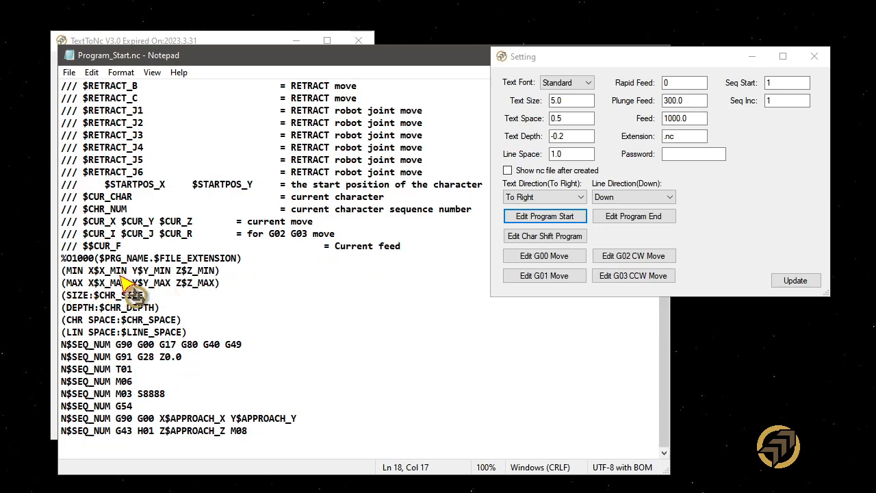
{"action": "left_click", "coordinate": [78, 271]}
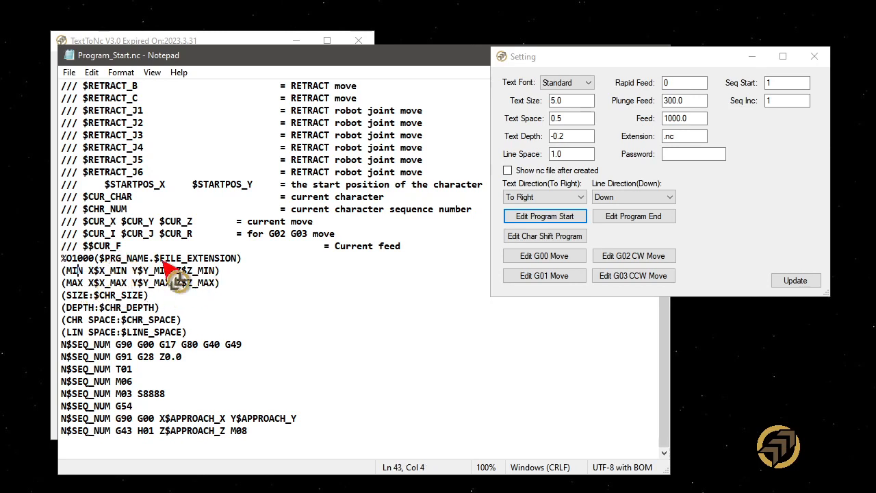
Step: Add the line (PRG:$PRG_NAME) below the %O1000 header line in Program_Start.nc and save the template
{"action": "left_click", "coordinate": [267, 259]}
{"action": "key", "text": "Return"}
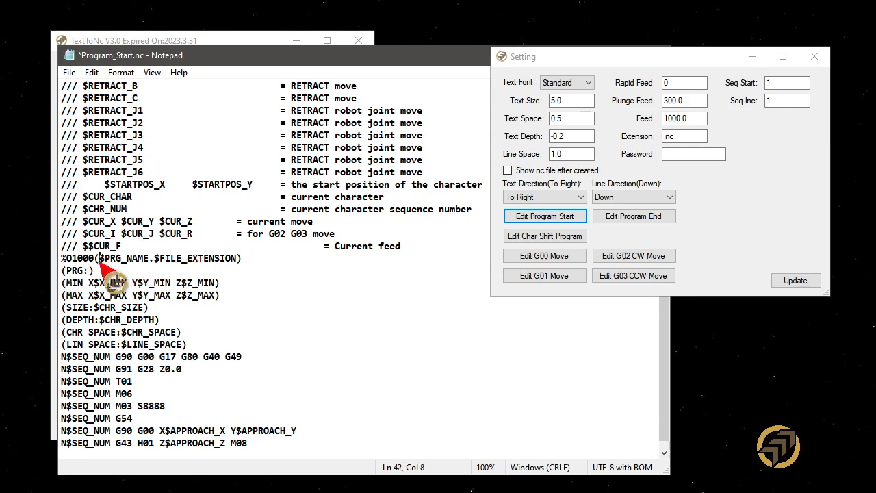
{"action": "left_click_drag", "start_coordinate": [100, 259], "coordinate": [155, 260]}
{"action": "key", "text": "ctrl+c"}
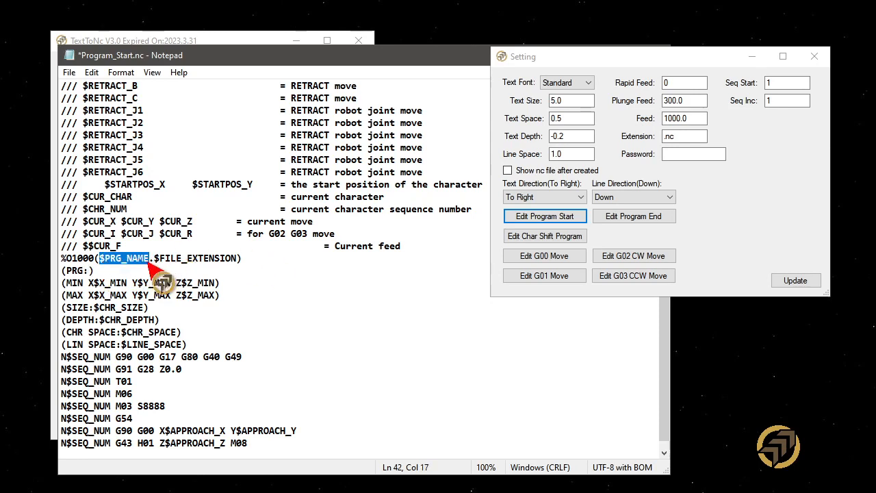
{"action": "left_click", "coordinate": [87, 271]}
{"action": "key", "text": "ctrl+v"}
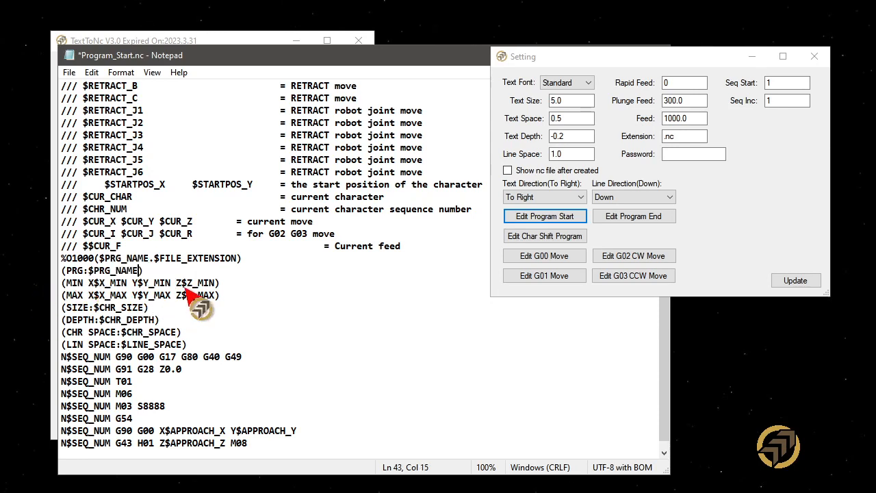
{"action": "left_click", "coordinate": [69, 73]}
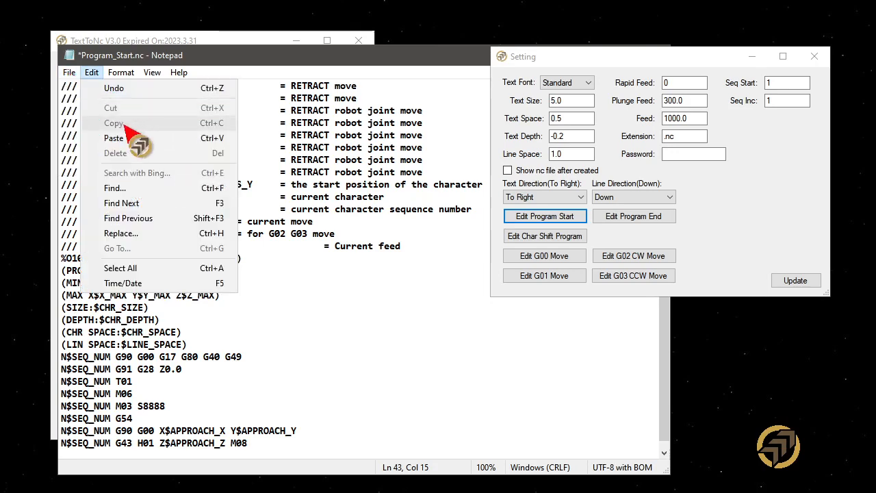
{"action": "left_click", "coordinate": [93, 134]}
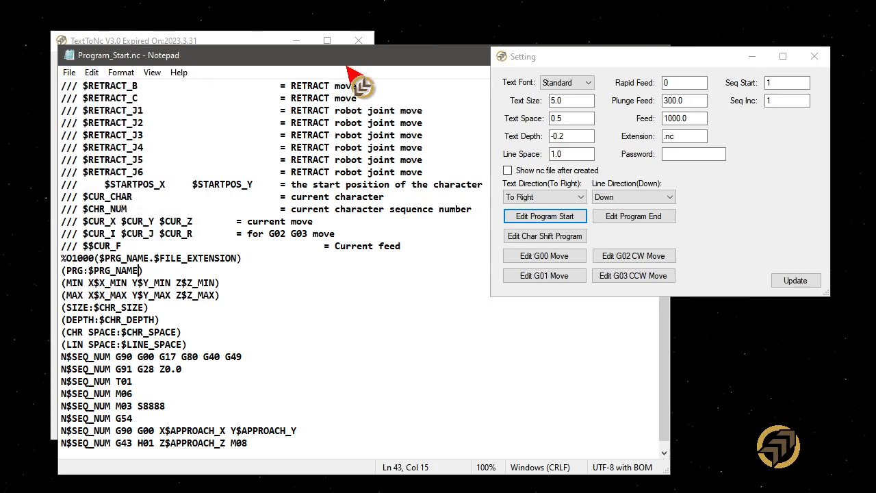
Step: Close the Program_Start.nc template and update the converter settings
{"action": "left_click_drag", "start_coordinate": [430, 56], "coordinate": [244, 215]}
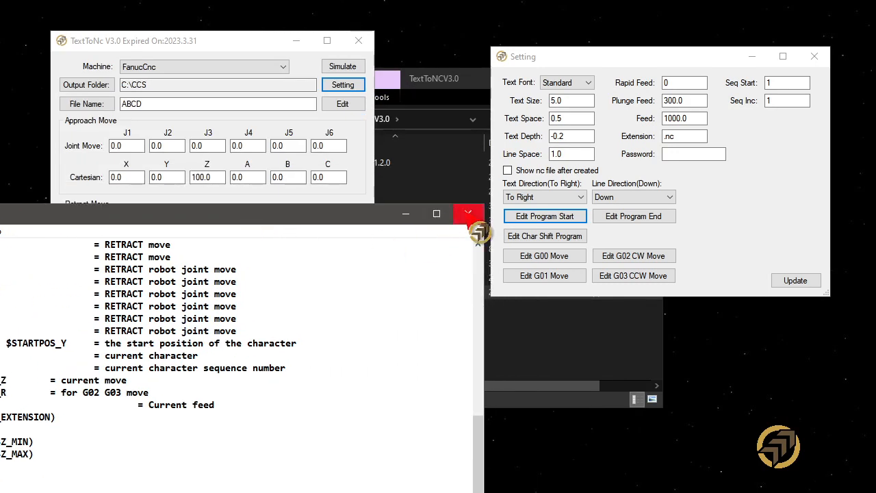
{"action": "left_click", "coordinate": [468, 213]}
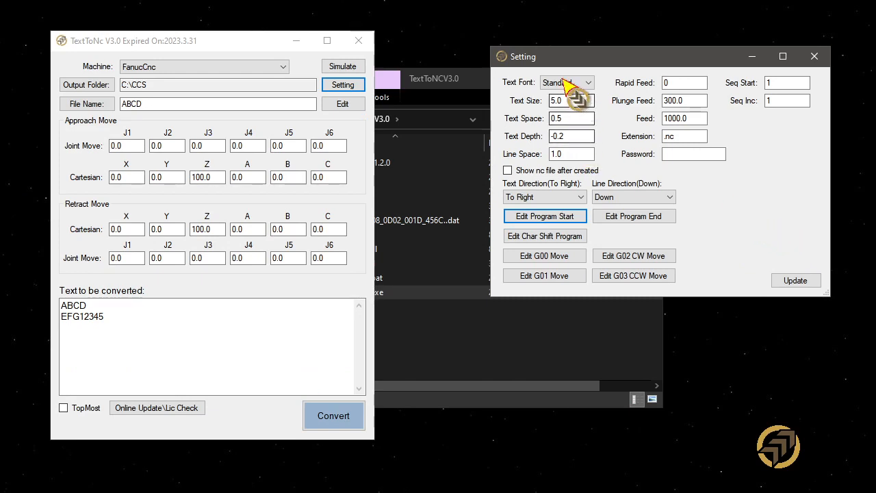
{"action": "left_click", "coordinate": [796, 281]}
Step: Convert the text again, open the regenerated ABCD.nc to check its PRG header line, and close the file
{"action": "left_click", "coordinate": [176, 350]}
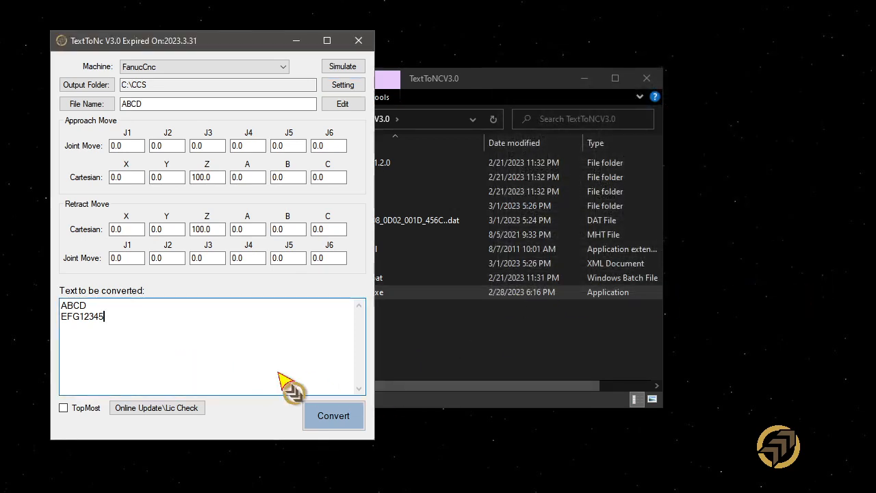
{"action": "left_click", "coordinate": [346, 418]}
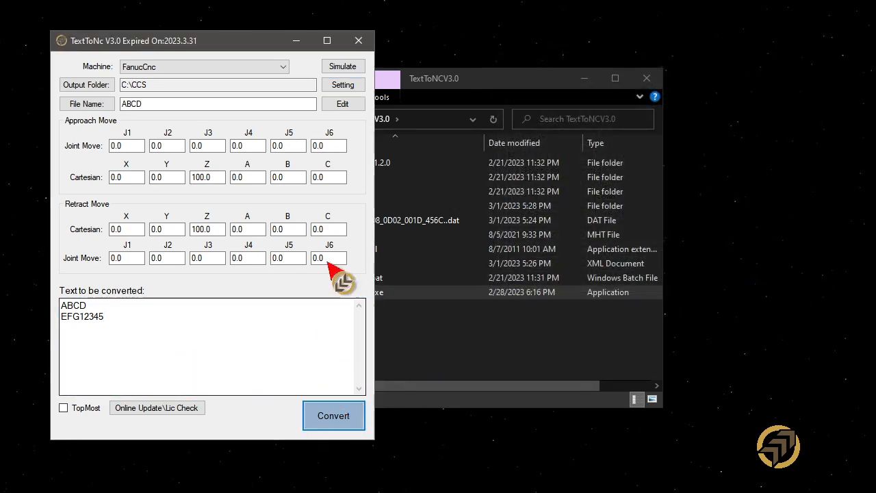
{"action": "left_click", "coordinate": [339, 104]}
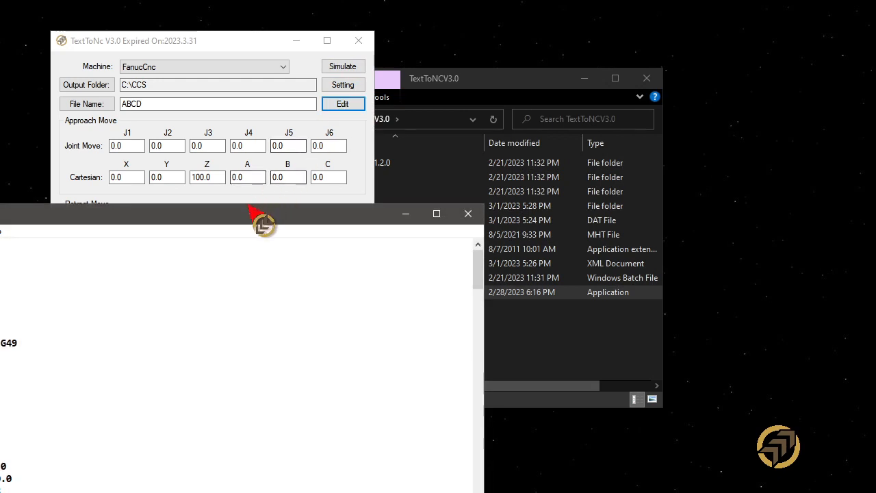
{"action": "left_click_drag", "start_coordinate": [335, 226], "coordinate": [700, 158]}
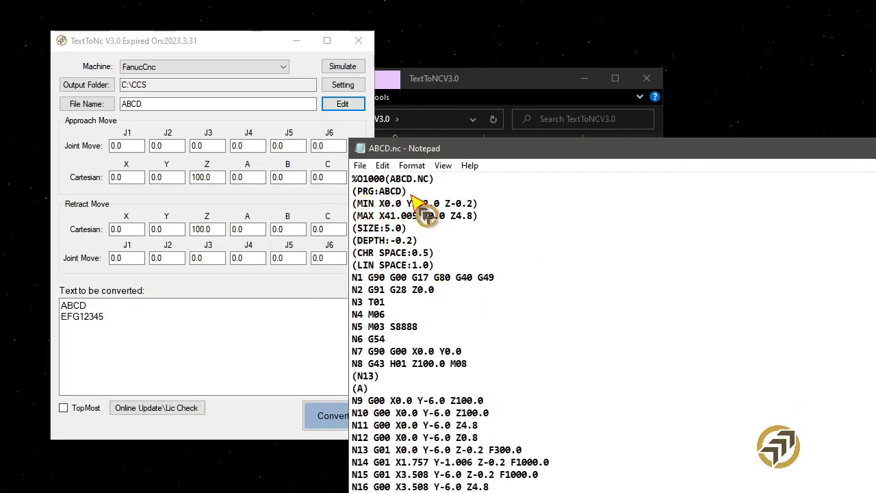
{"action": "left_click_drag", "start_coordinate": [410, 194], "coordinate": [350, 193]}
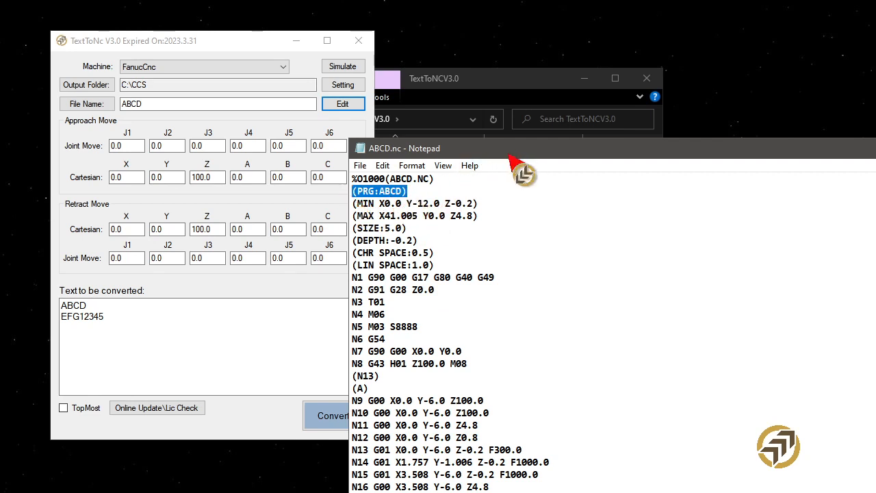
{"action": "left_click_drag", "start_coordinate": [513, 150], "coordinate": [268, 239]}
{"action": "left_click", "coordinate": [698, 239]}
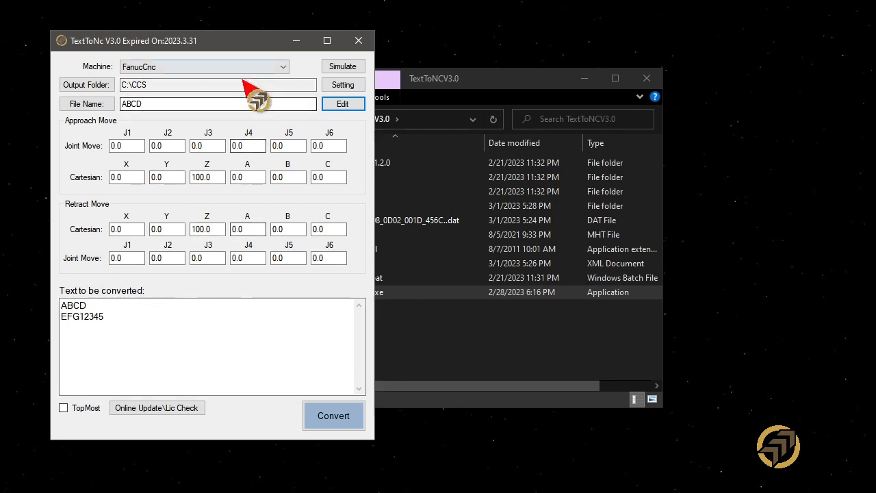
Step: Review the available machine types while keeping FanucCnc, and close the converter
{"action": "left_click", "coordinate": [281, 68]}
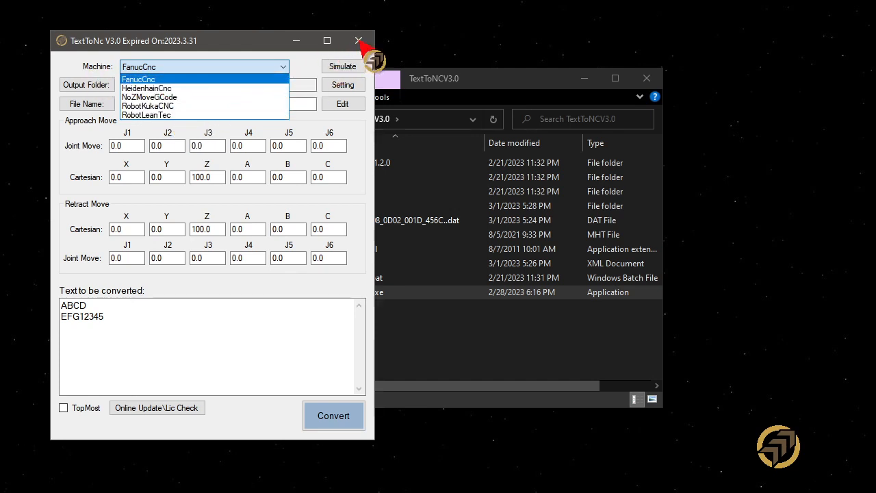
{"action": "left_click", "coordinate": [263, 41]}
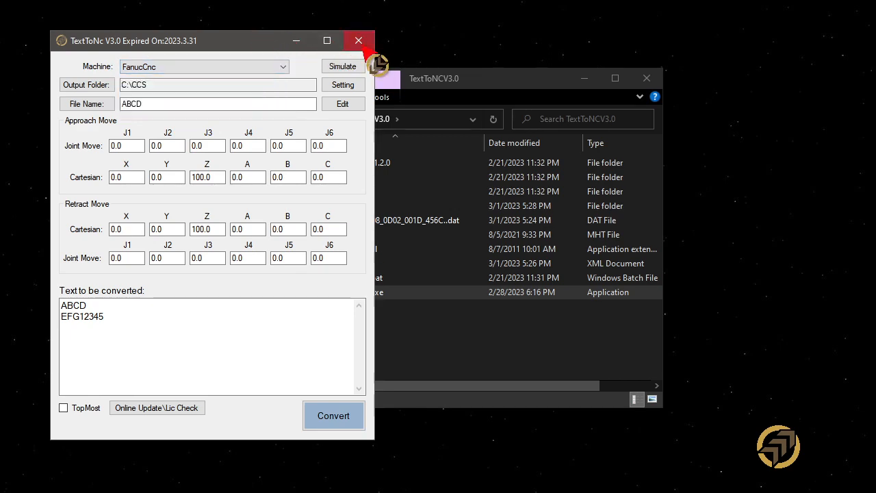
{"action": "left_click", "coordinate": [358, 41]}
Step: Duplicate the FanucCnc folder inside the Machine folder of TextToNCV3.0
{"action": "left_click", "coordinate": [355, 367]}
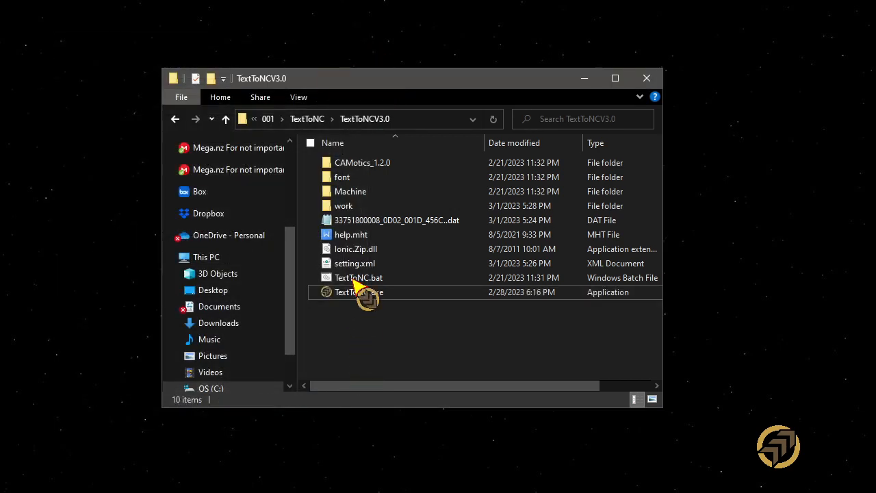
{"action": "double_click", "coordinate": [353, 193]}
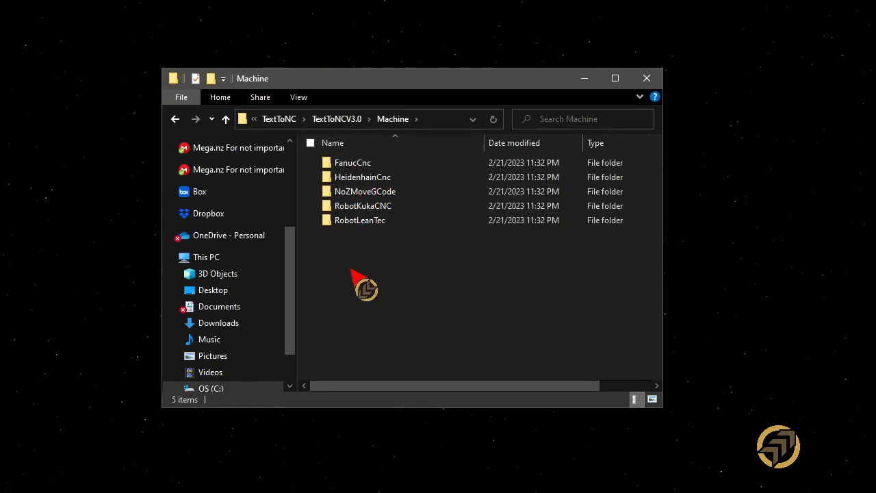
{"action": "left_click", "coordinate": [373, 165]}
{"action": "right_click", "coordinate": [376, 169]}
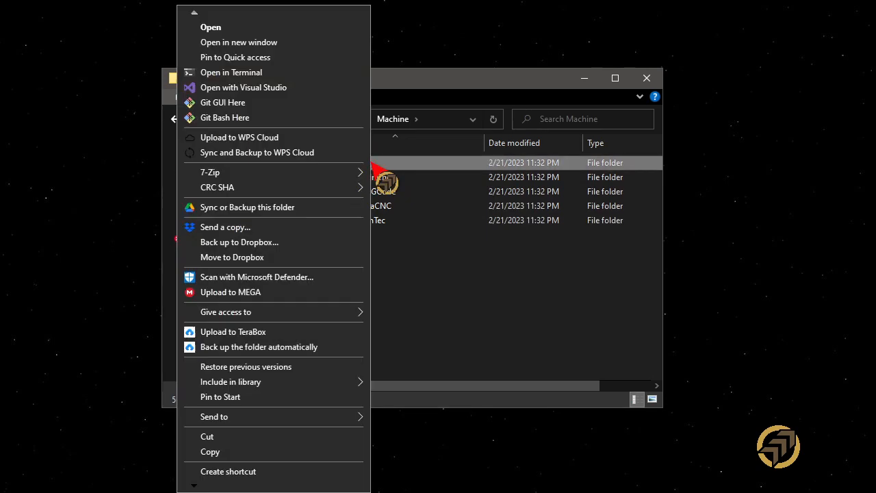
{"action": "left_click", "coordinate": [211, 453]}
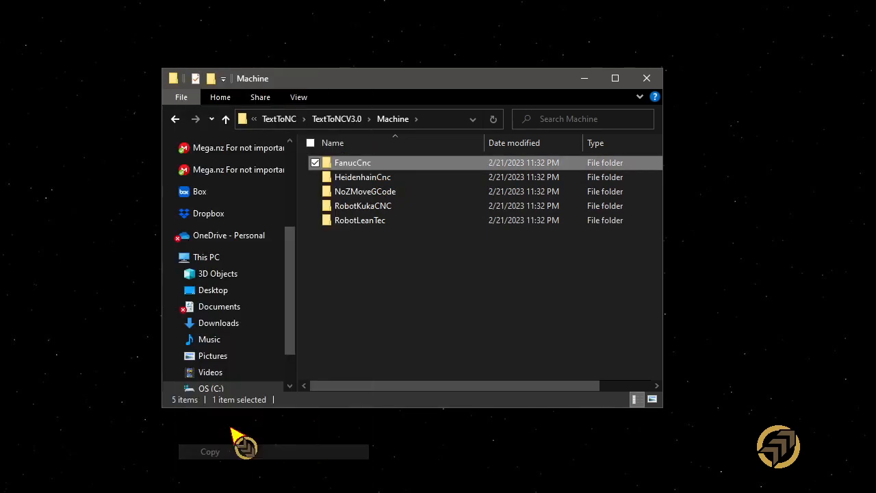
{"action": "right_click", "coordinate": [416, 294]}
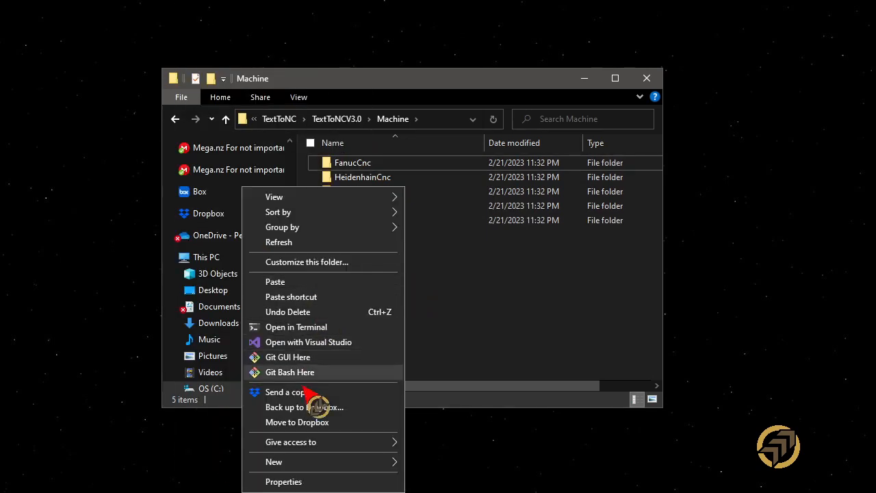
{"action": "left_click", "coordinate": [303, 281]}
{"action": "left_click", "coordinate": [391, 302]}
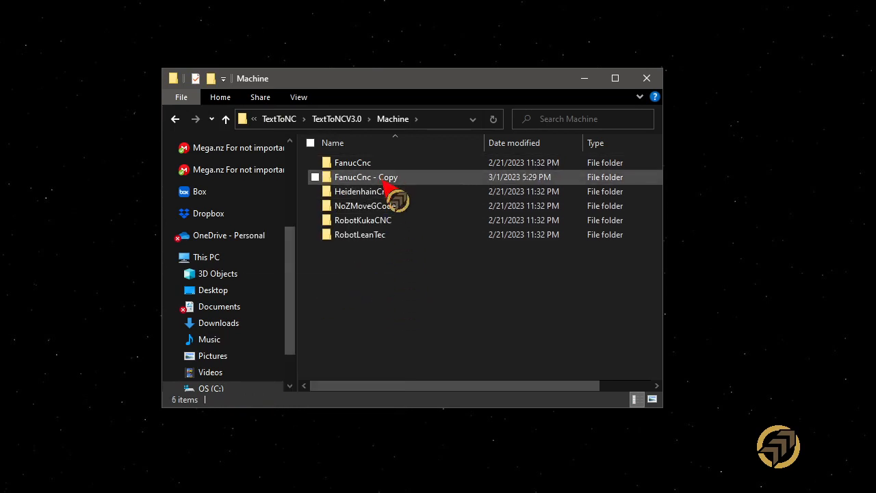
Step: Rename the FanucCnc copy as OkumaCnc and look through its template files, closing the folder window when done
{"action": "left_click", "coordinate": [384, 177]}
{"action": "left_click", "coordinate": [407, 180]}
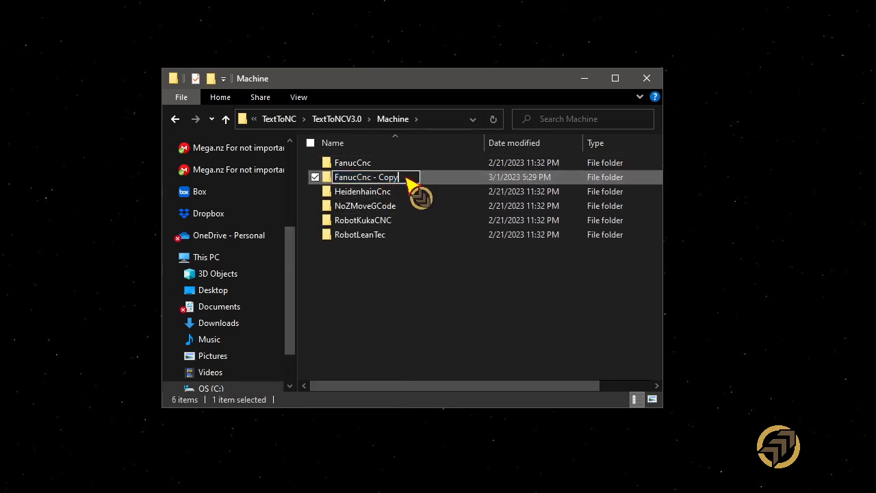
{"action": "key", "text": "BackSpace"}
{"action": "key", "text": "BackSpace"}
{"action": "key", "text": "BackSpace"}
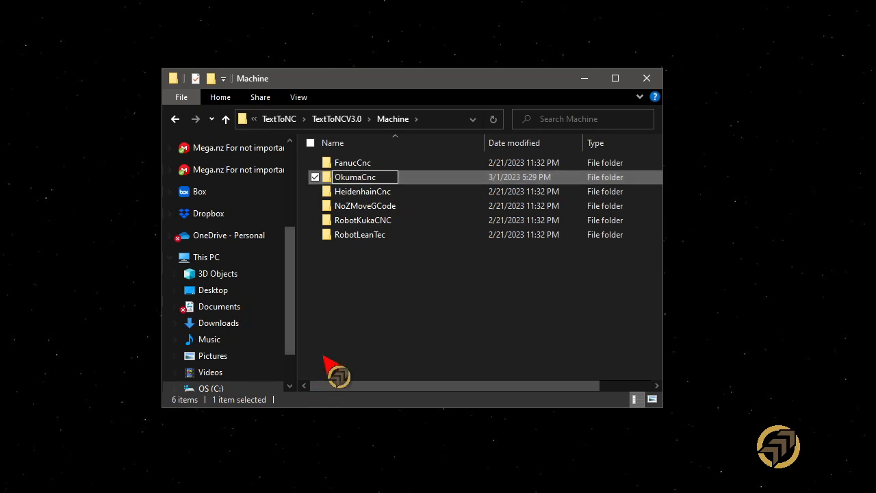
{"action": "left_click", "coordinate": [435, 320]}
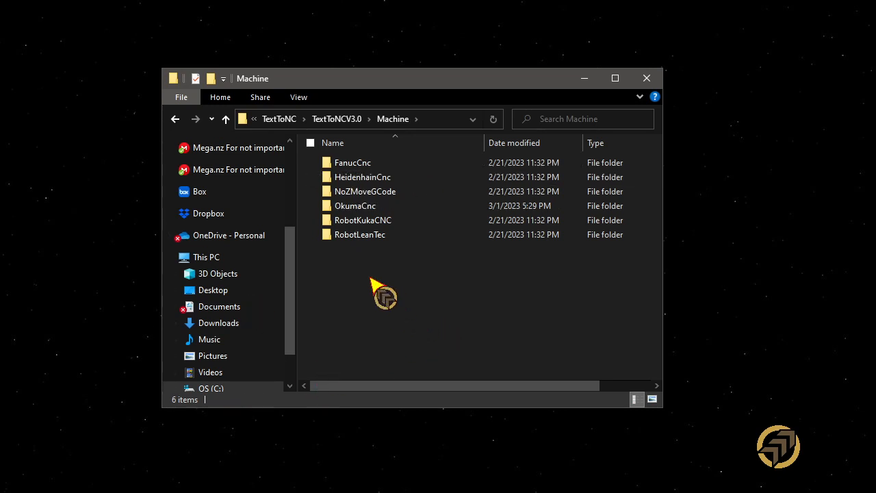
{"action": "double_click", "coordinate": [358, 205]}
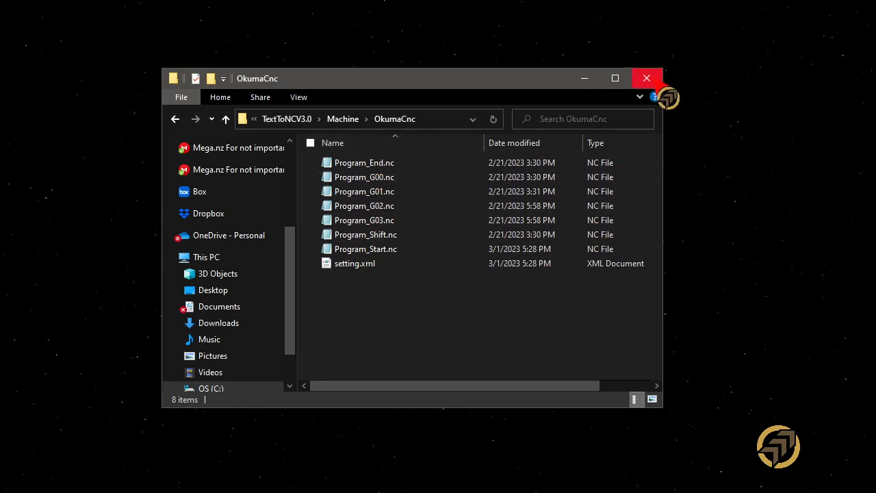
{"action": "left_click", "coordinate": [656, 82]}
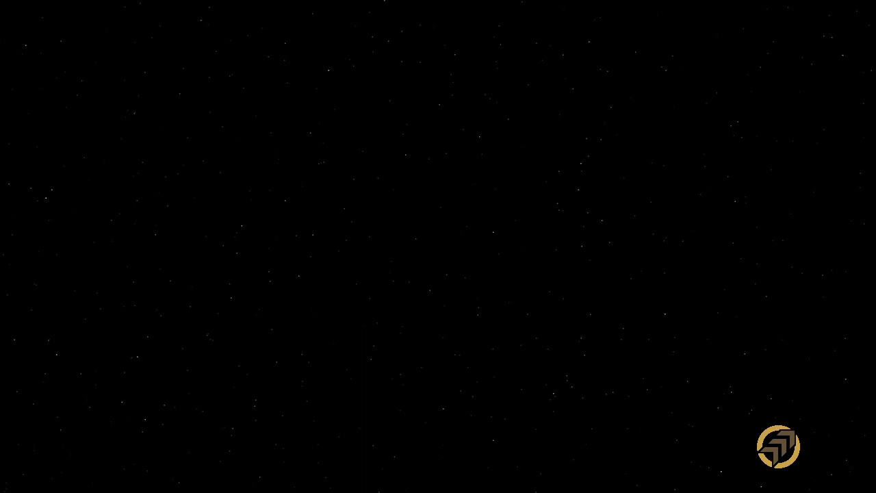
Step: Launch TextToNC.exe from the TextToNCV3.0 folder and select OkumaCnc as the machine
{"action": "left_click_drag", "start_coordinate": [0, 205], "coordinate": [573, 106]}
{"action": "double_click", "coordinate": [384, 194]}
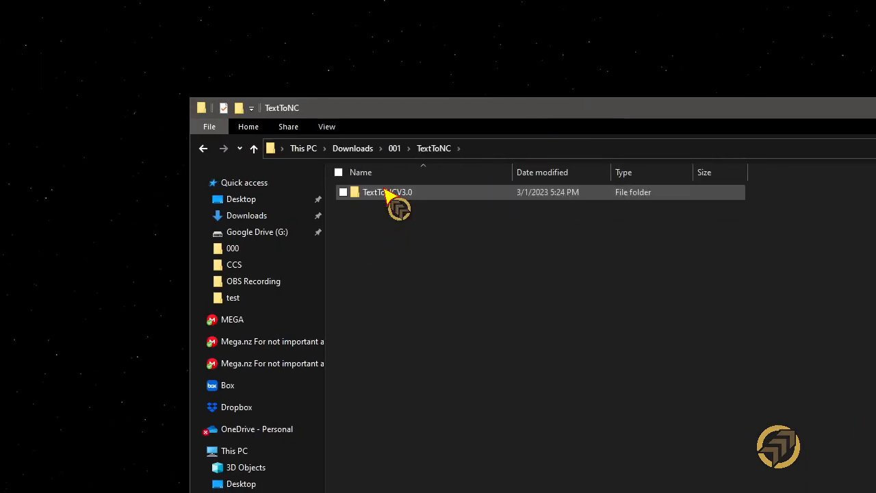
{"action": "double_click", "coordinate": [385, 192]}
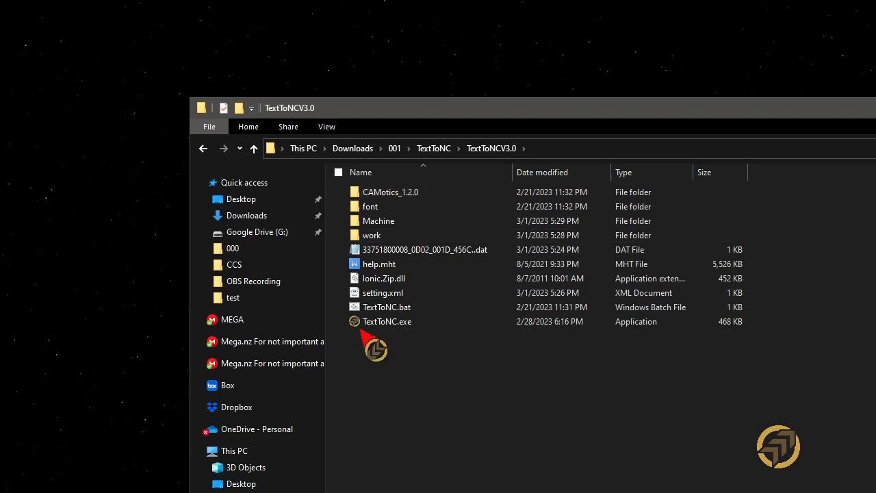
{"action": "left_click", "coordinate": [380, 322]}
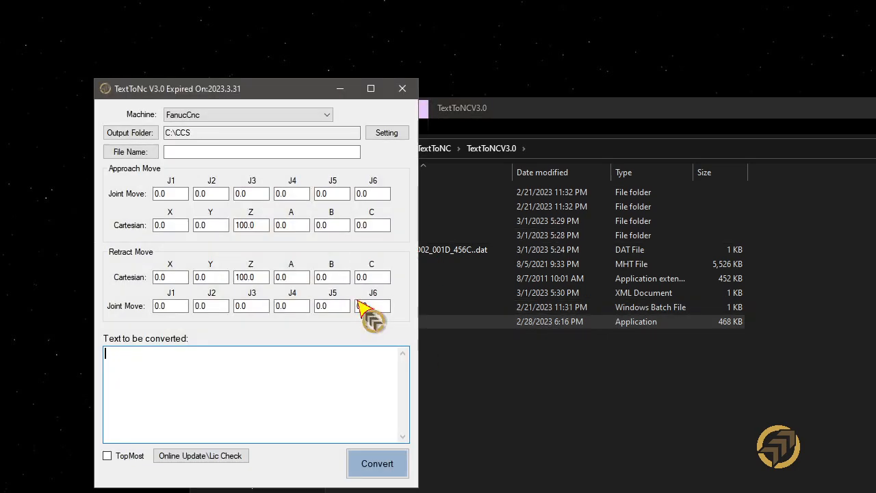
{"action": "left_click_drag", "start_coordinate": [256, 91], "coordinate": [321, 59]}
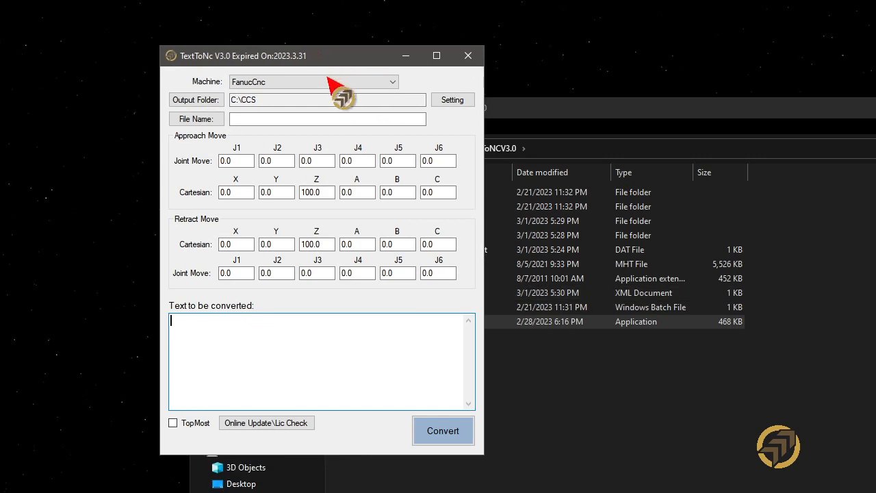
{"action": "left_click", "coordinate": [336, 82]}
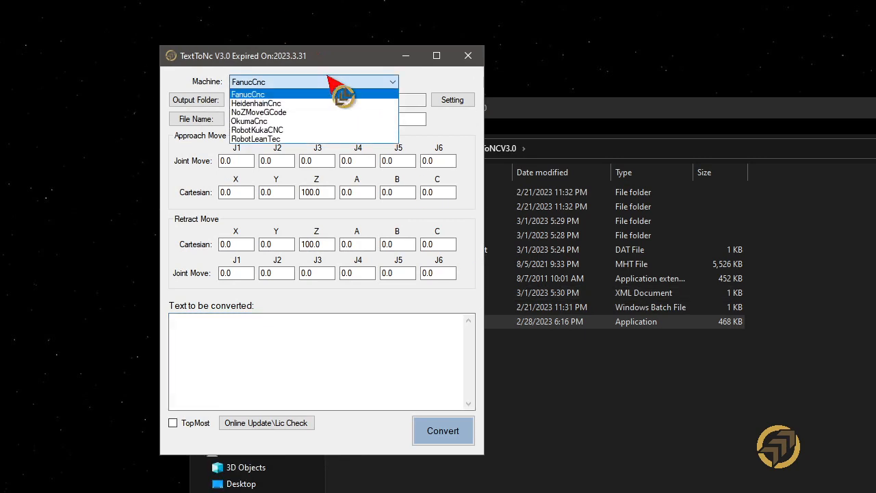
{"action": "left_click", "coordinate": [260, 122]}
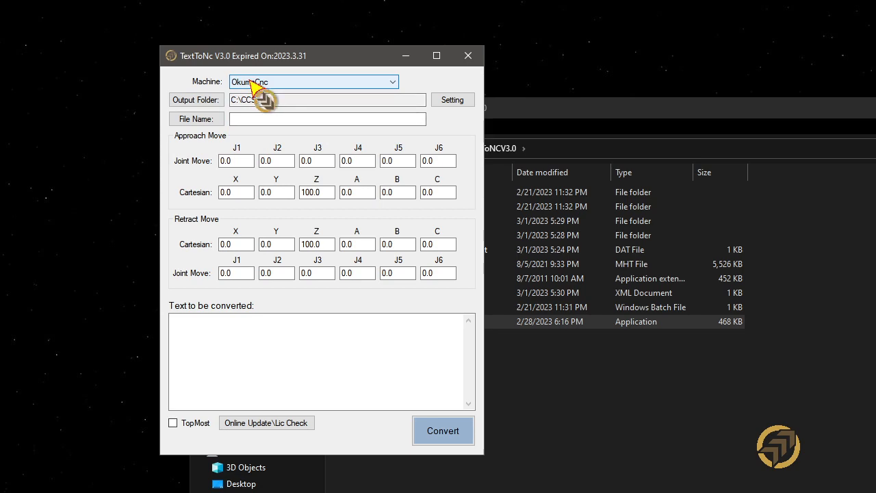
Step: Open the OkumaCnc settings with the password field left empty, view the Program End template, and close the template and settings
{"action": "left_click", "coordinate": [460, 103]}
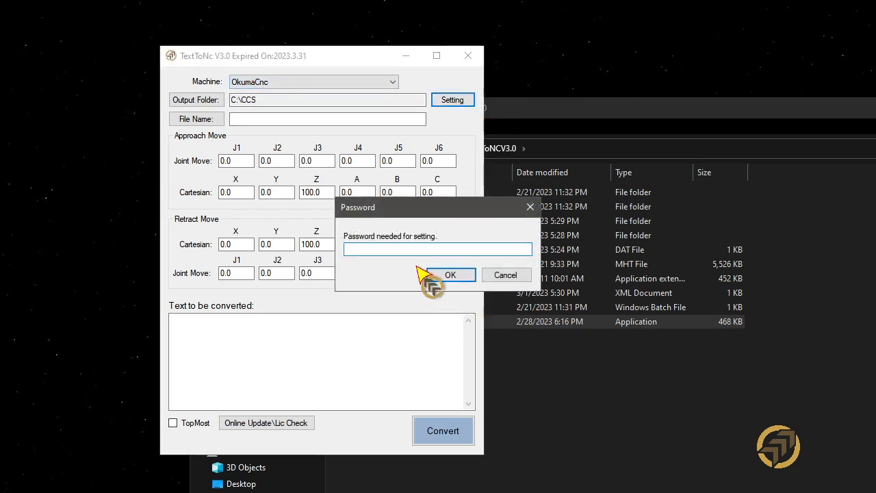
{"action": "left_click", "coordinate": [452, 276]}
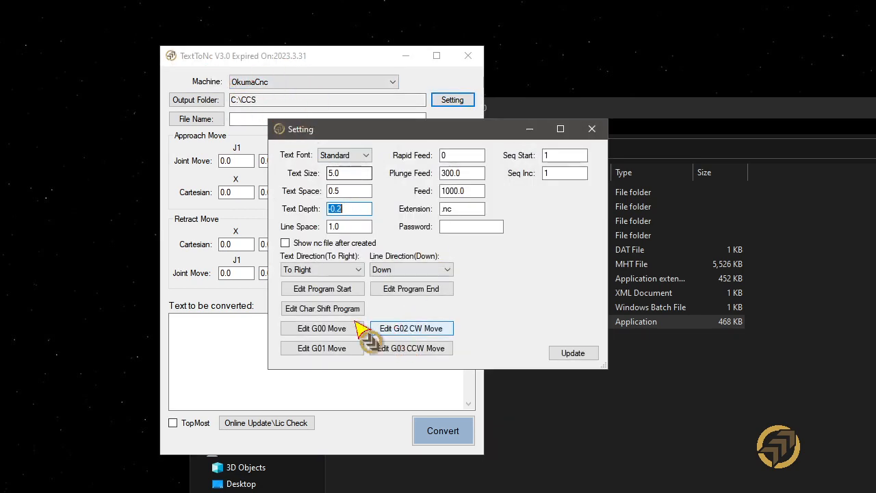
{"action": "left_click", "coordinate": [413, 290]}
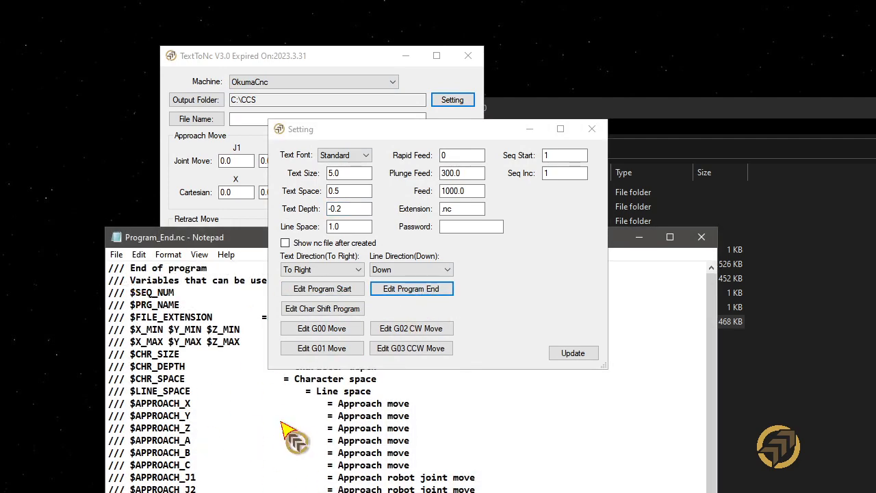
{"action": "left_click", "coordinate": [702, 238]}
{"action": "left_click", "coordinate": [592, 130]}
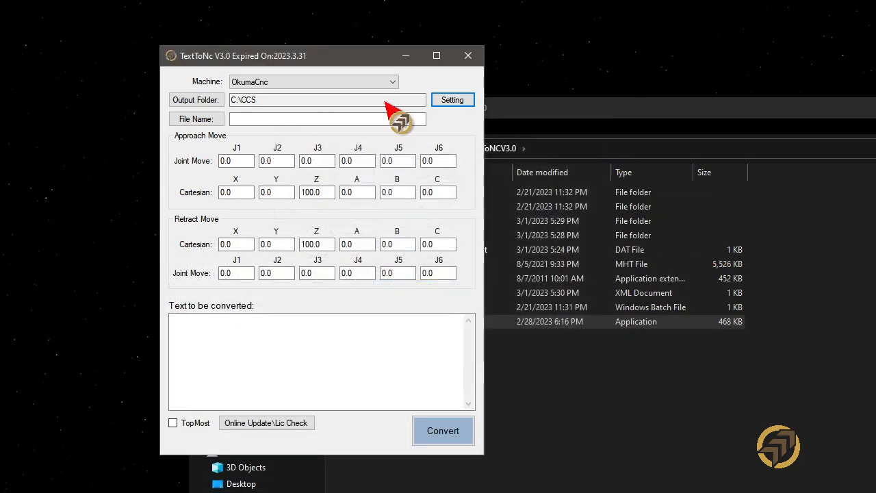